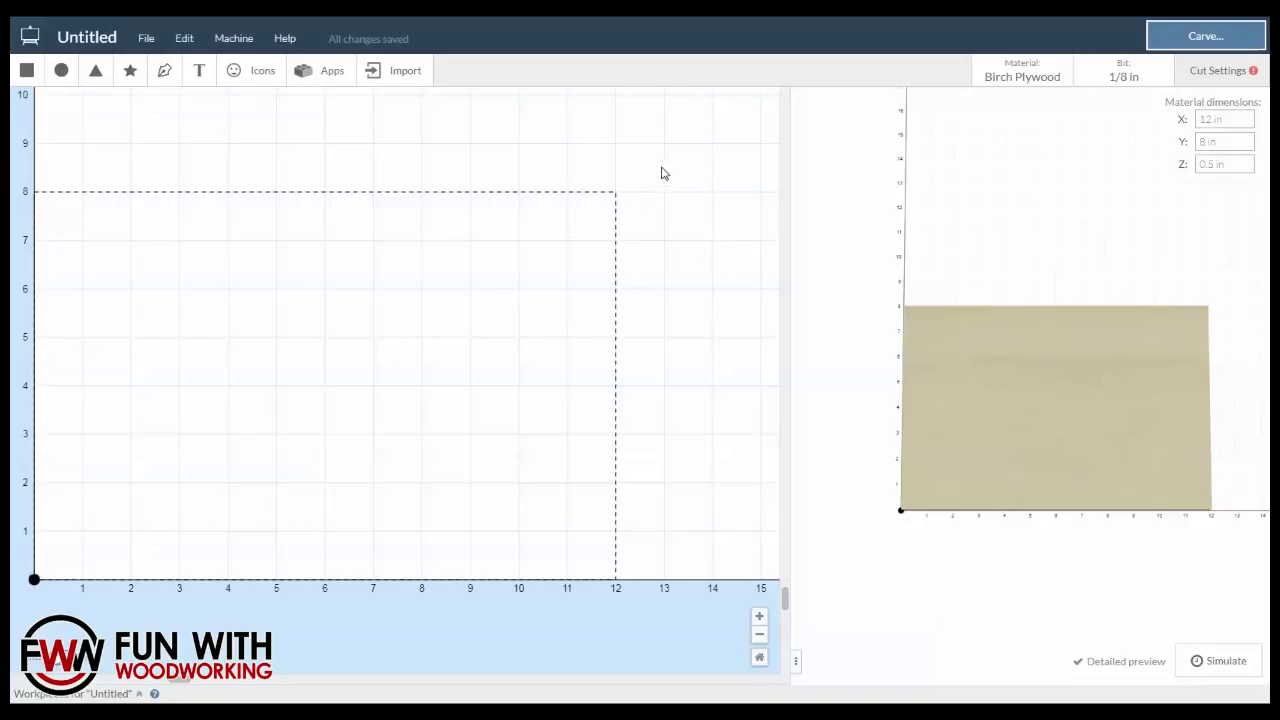
# Set the plywood material to 9.25 in wide by 10.25 in tall and fit the view to it
pyautogui.click(1238, 119)
pyautogui.write('9.25')
pyautogui.press('Tab')
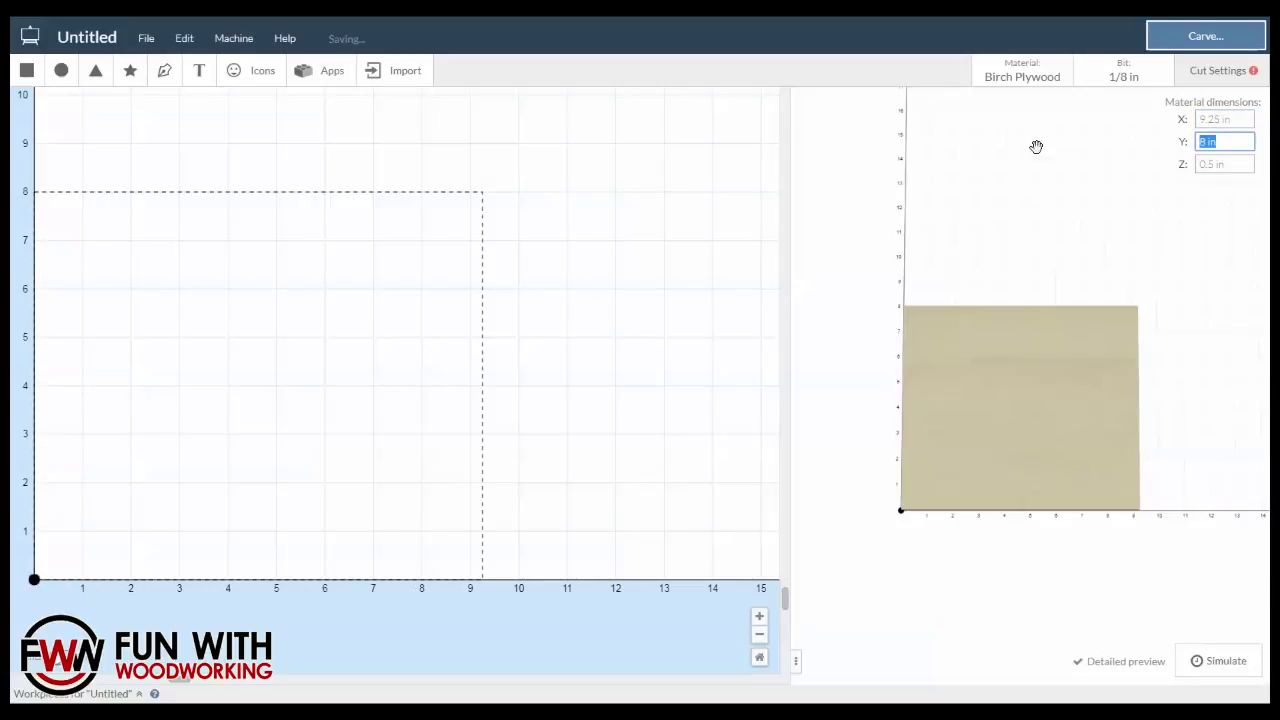
pyautogui.write('10.25')
pyautogui.press('Tab')
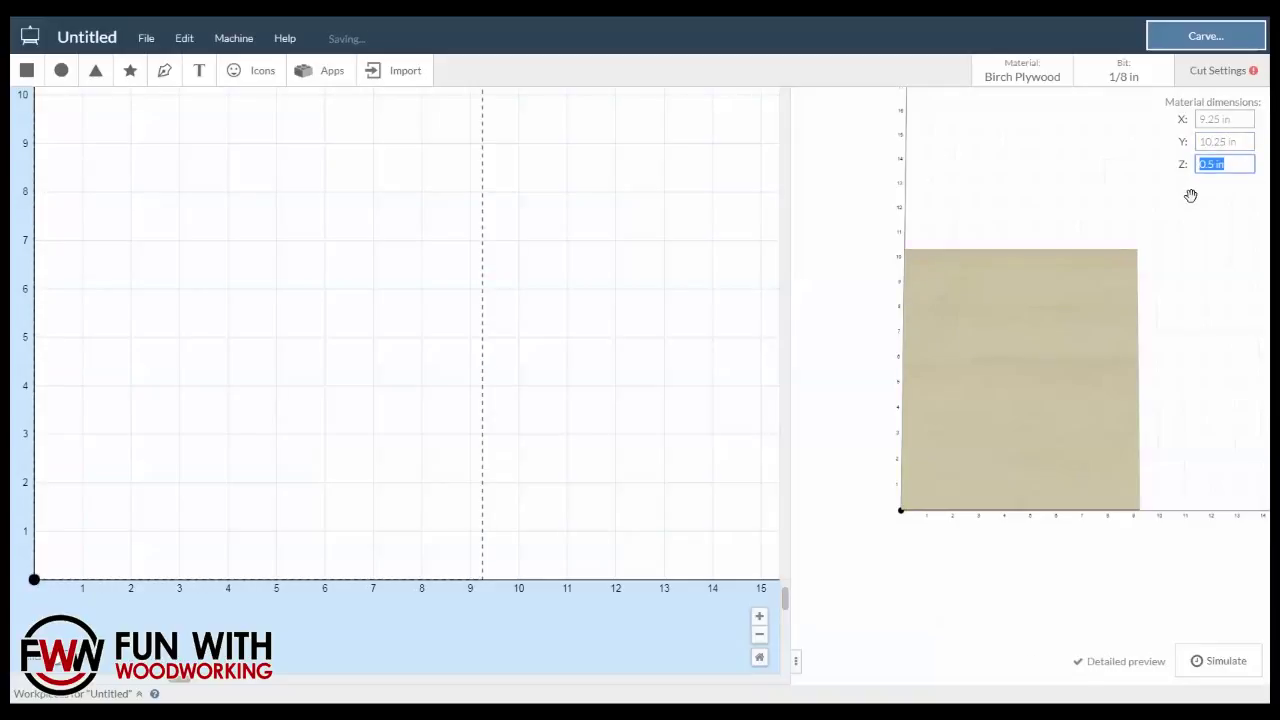
pyautogui.click(761, 658)
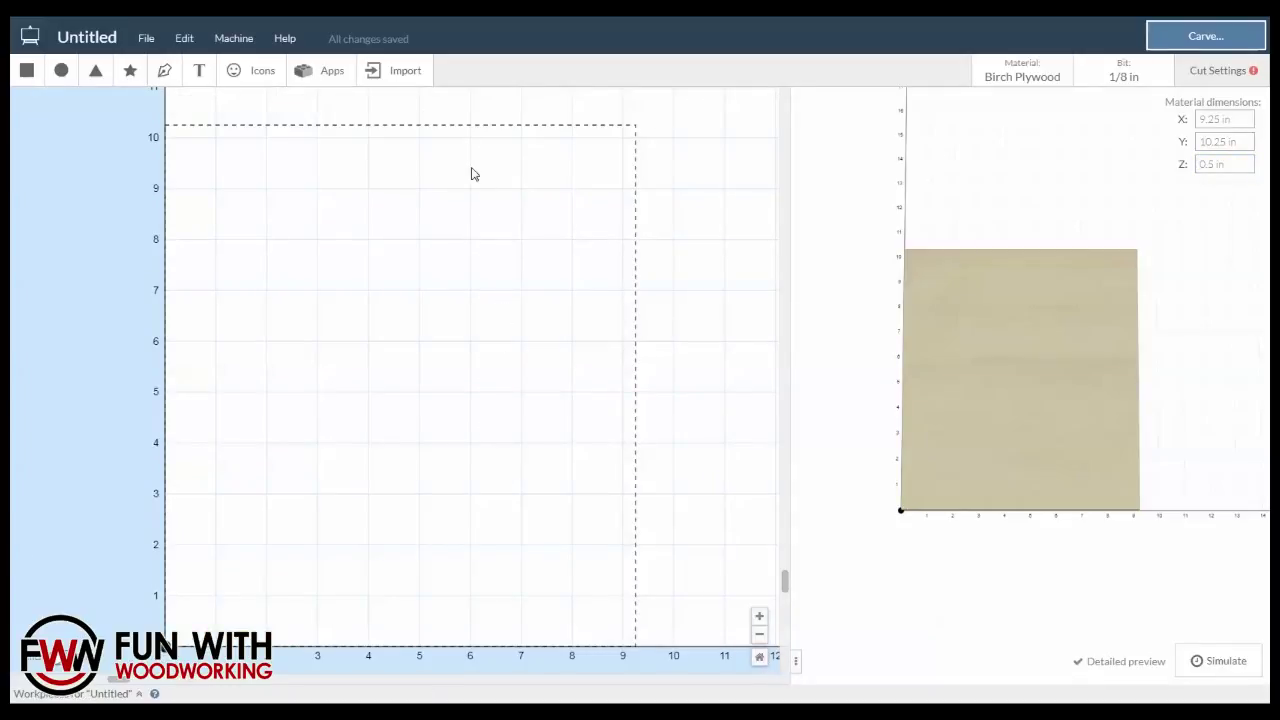
# Import casey.svg as an SVG and zoom out so the whole portrait is visible
pyautogui.click(394, 76)
pyautogui.click(400, 106)
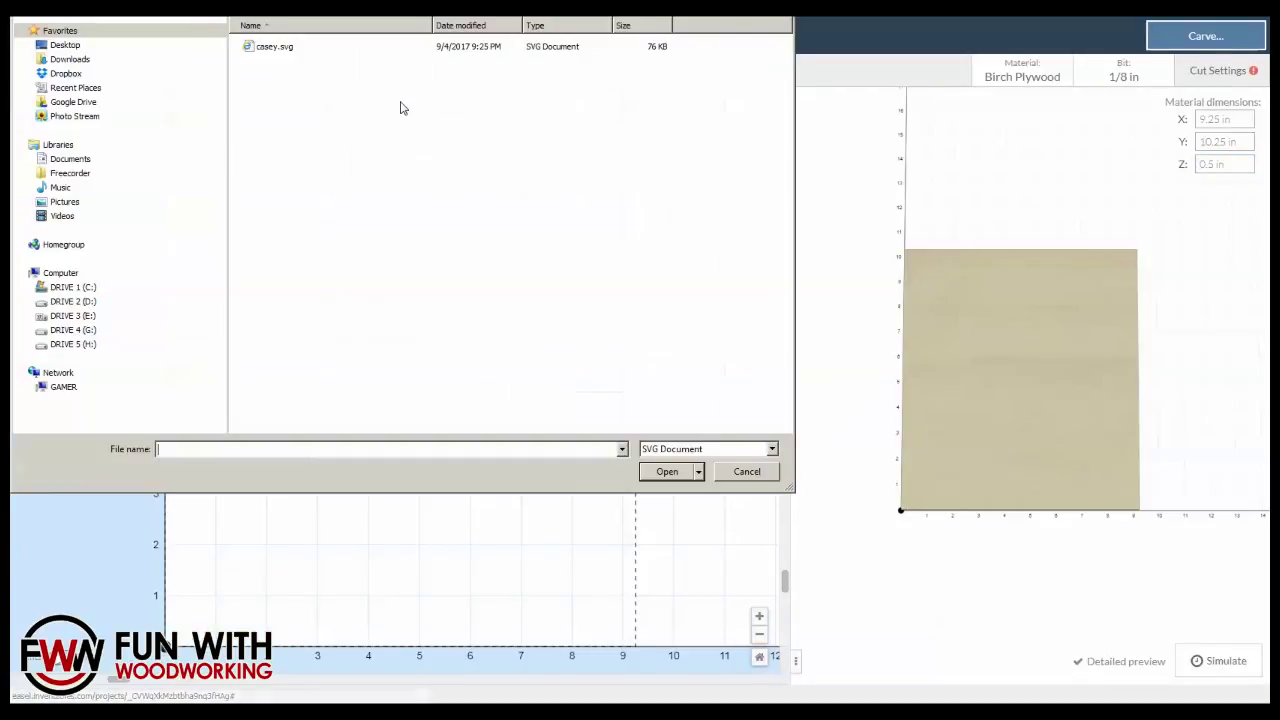
pyautogui.click(272, 47)
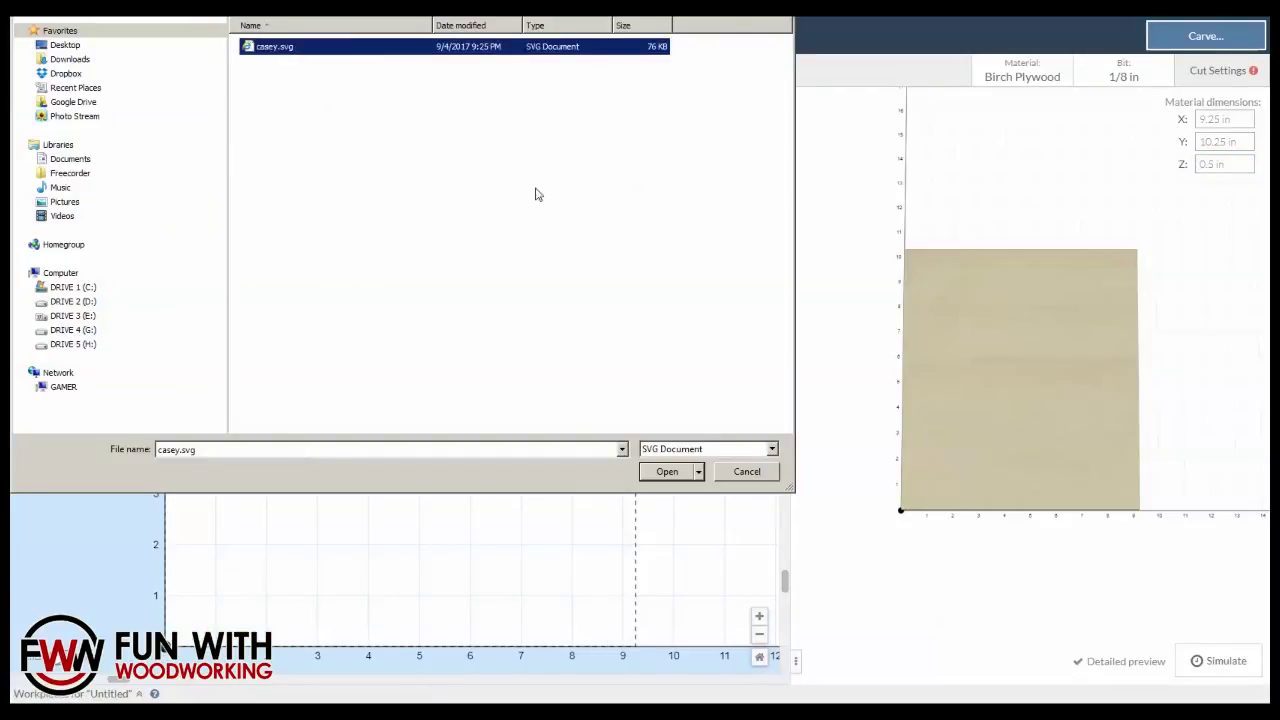
pyautogui.click(666, 472)
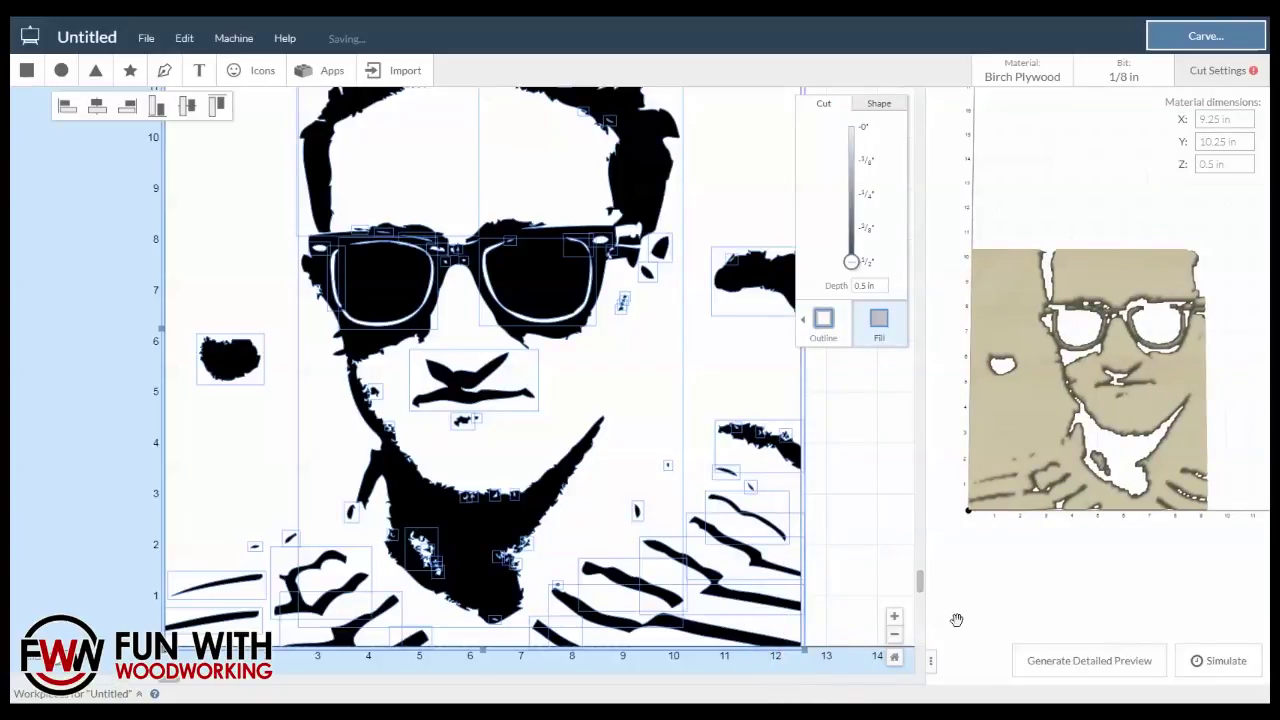
pyautogui.click(895, 638)
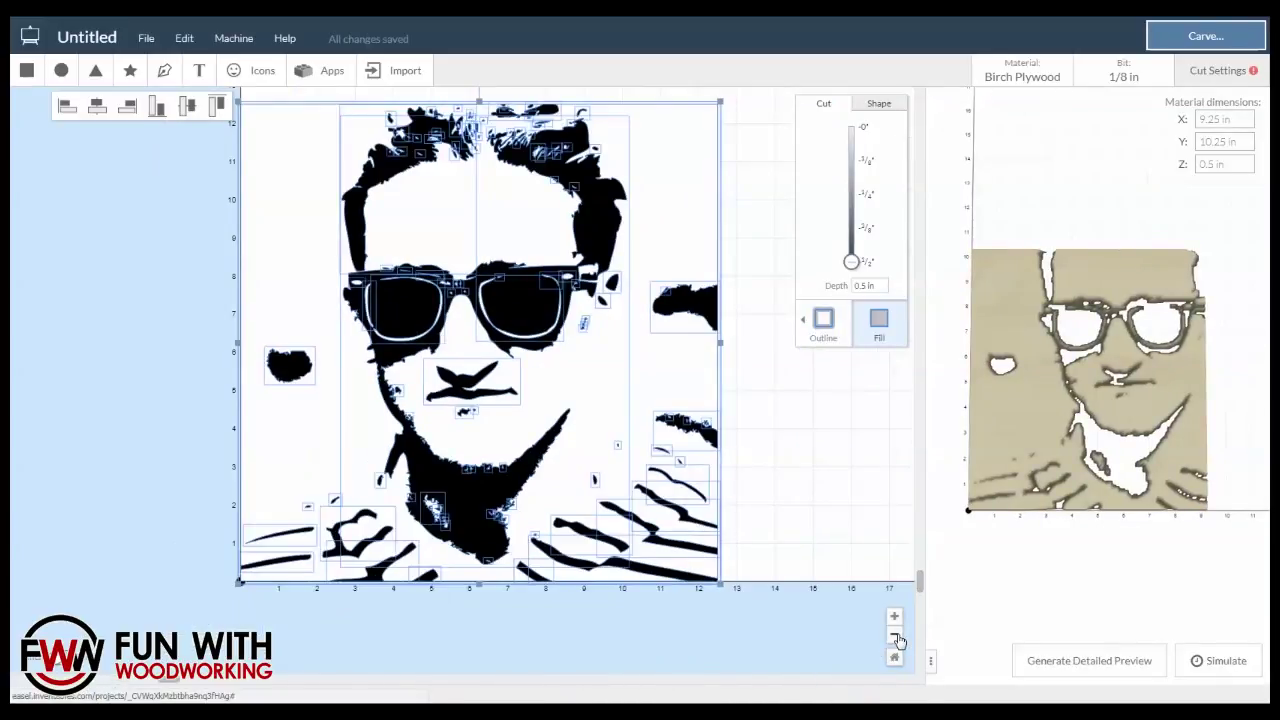
pyautogui.moveTo(921, 585); pyautogui.dragTo(920, 557)
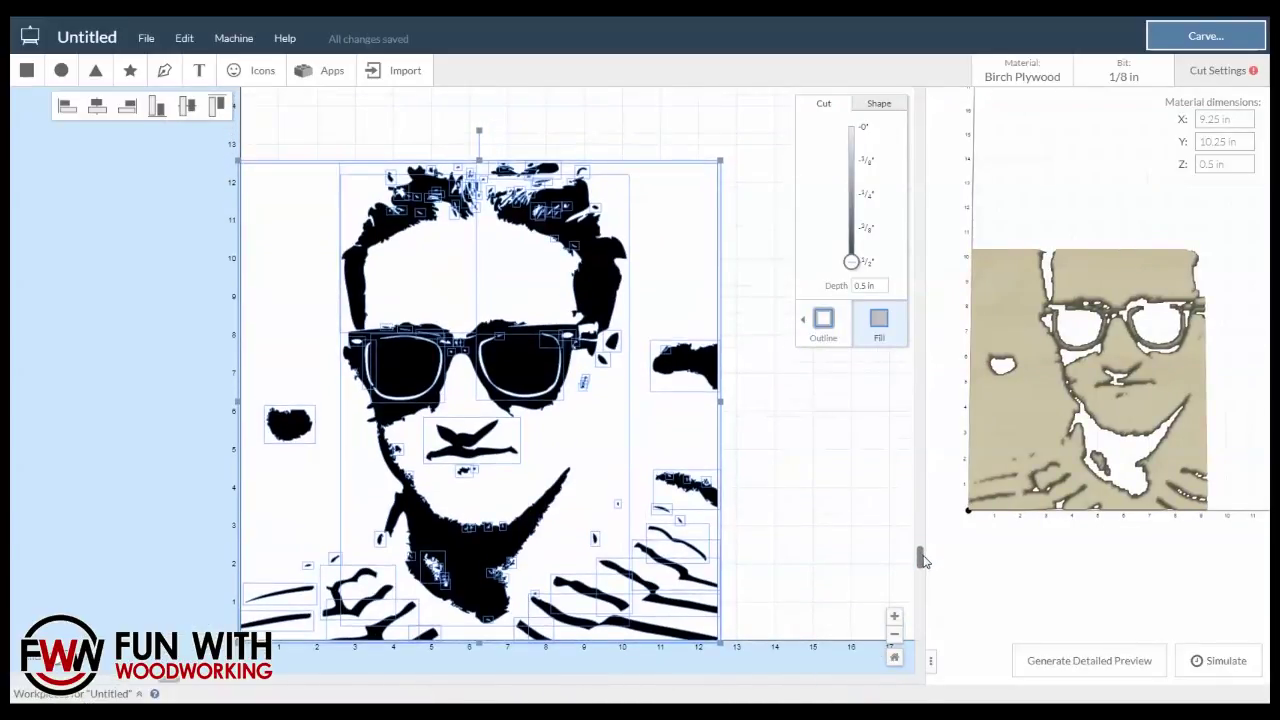
pyautogui.click(855, 517)
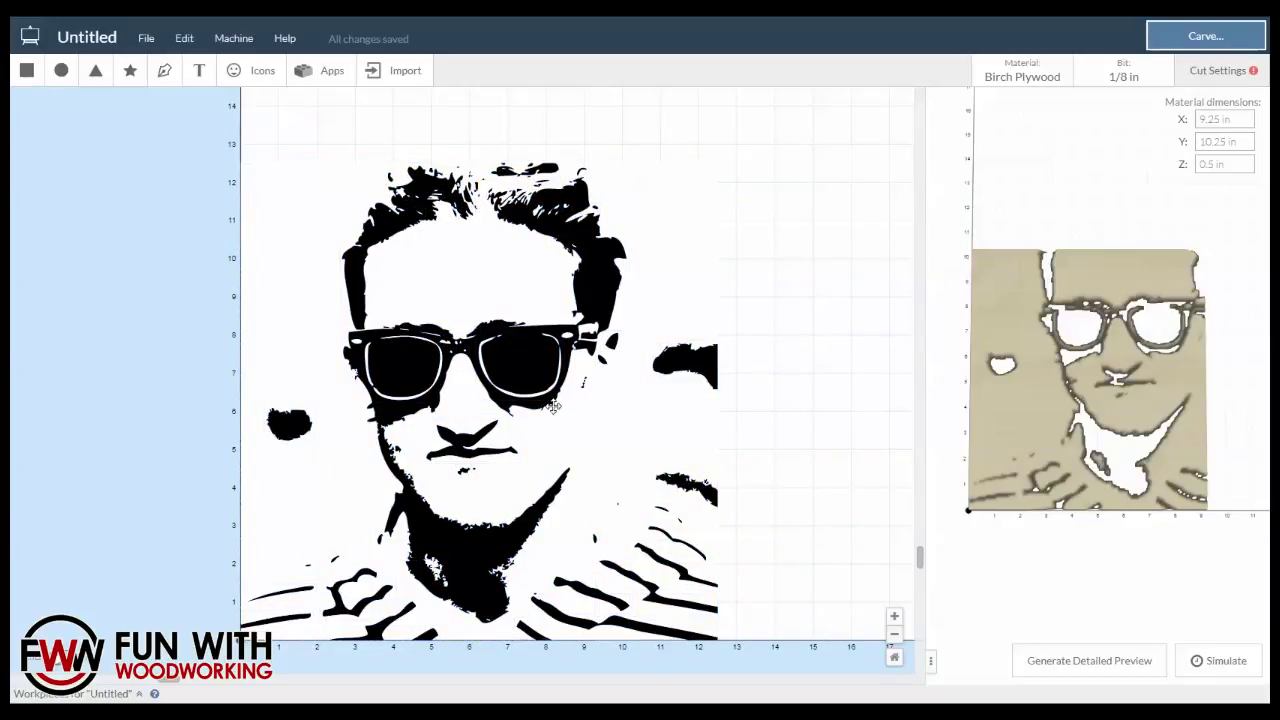
# Delete the small black shape, the stripes right of the chin and the tiny stray dot
pyautogui.click(690, 361)
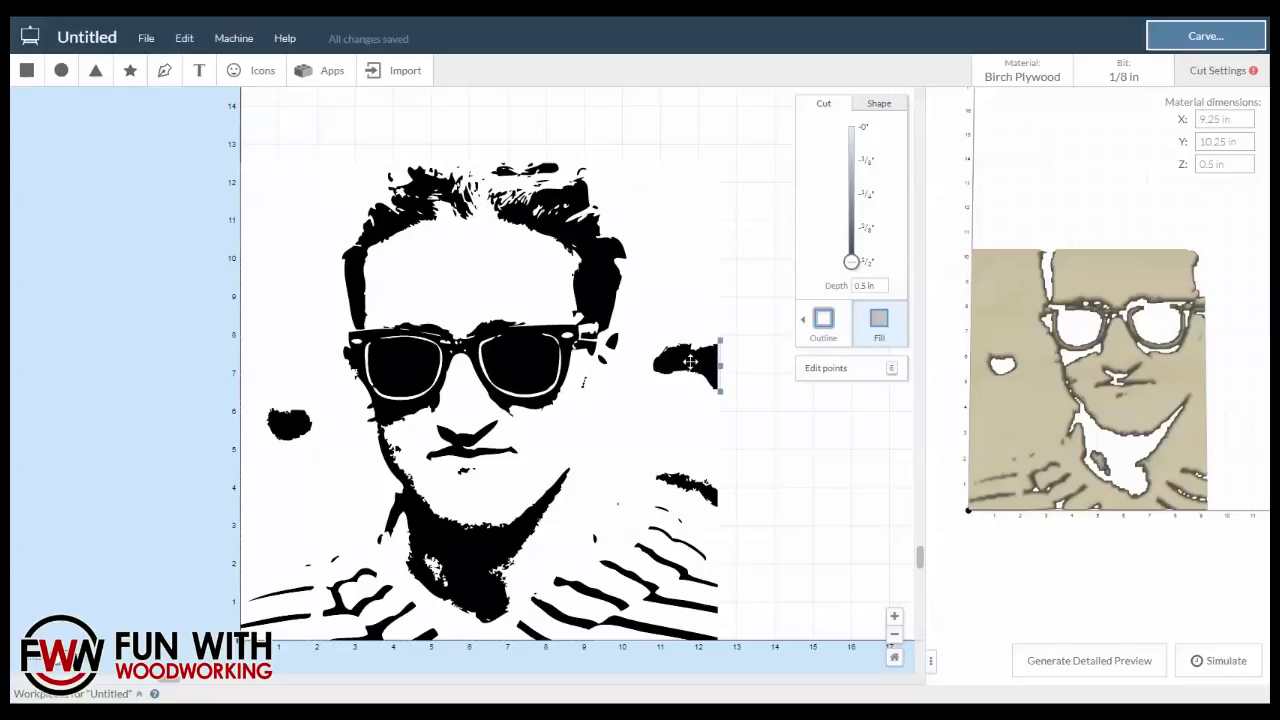
pyautogui.click(686, 277)
pyautogui.click(761, 347)
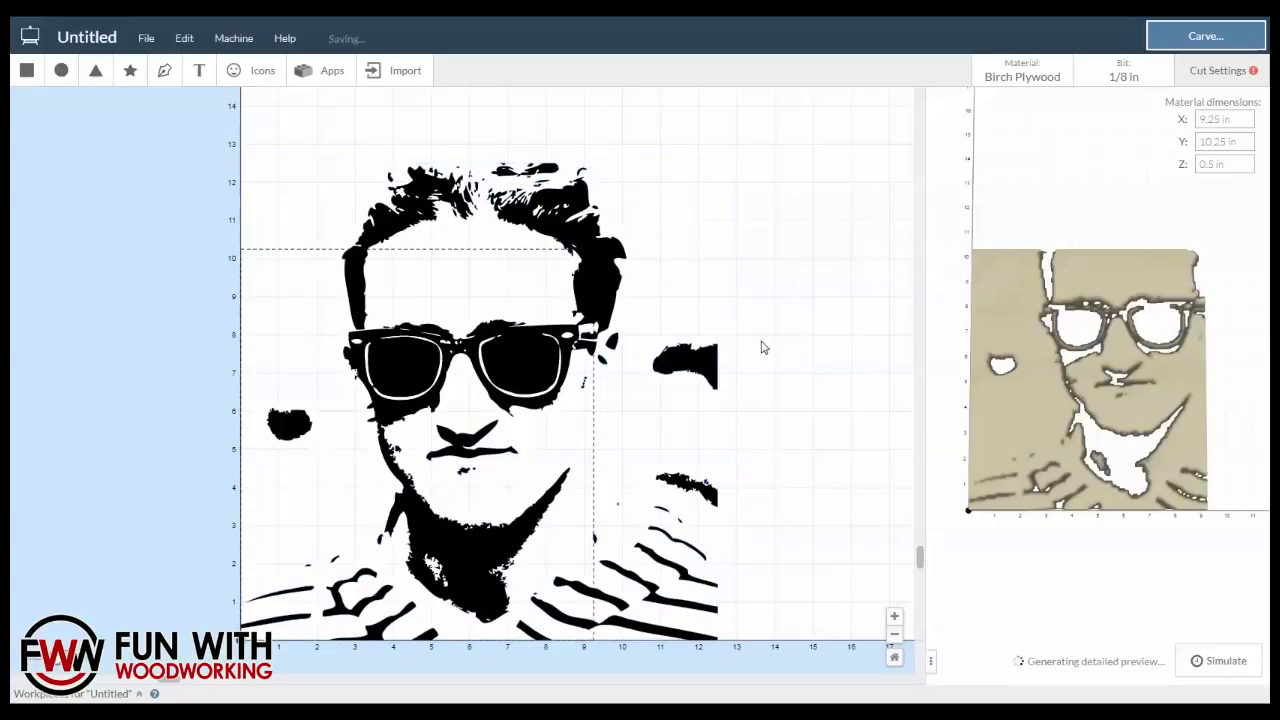
pyautogui.click(702, 366)
pyautogui.press('Delete')
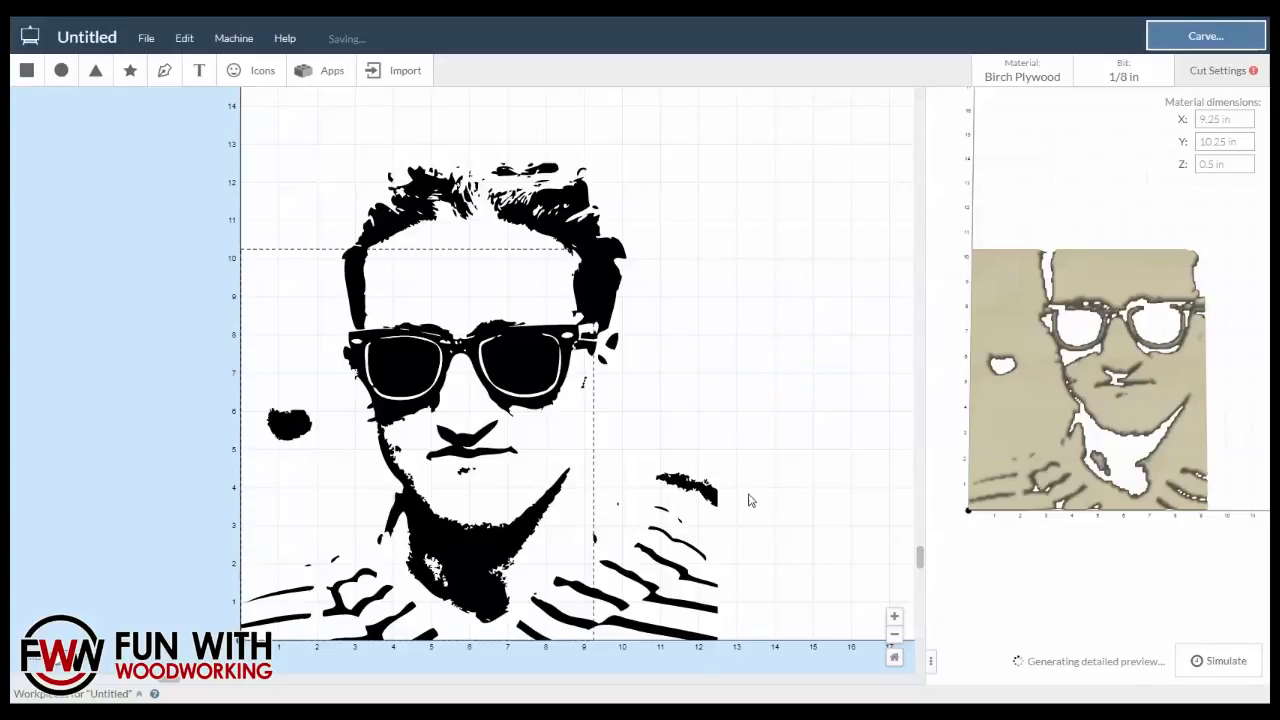
pyautogui.click(772, 535)
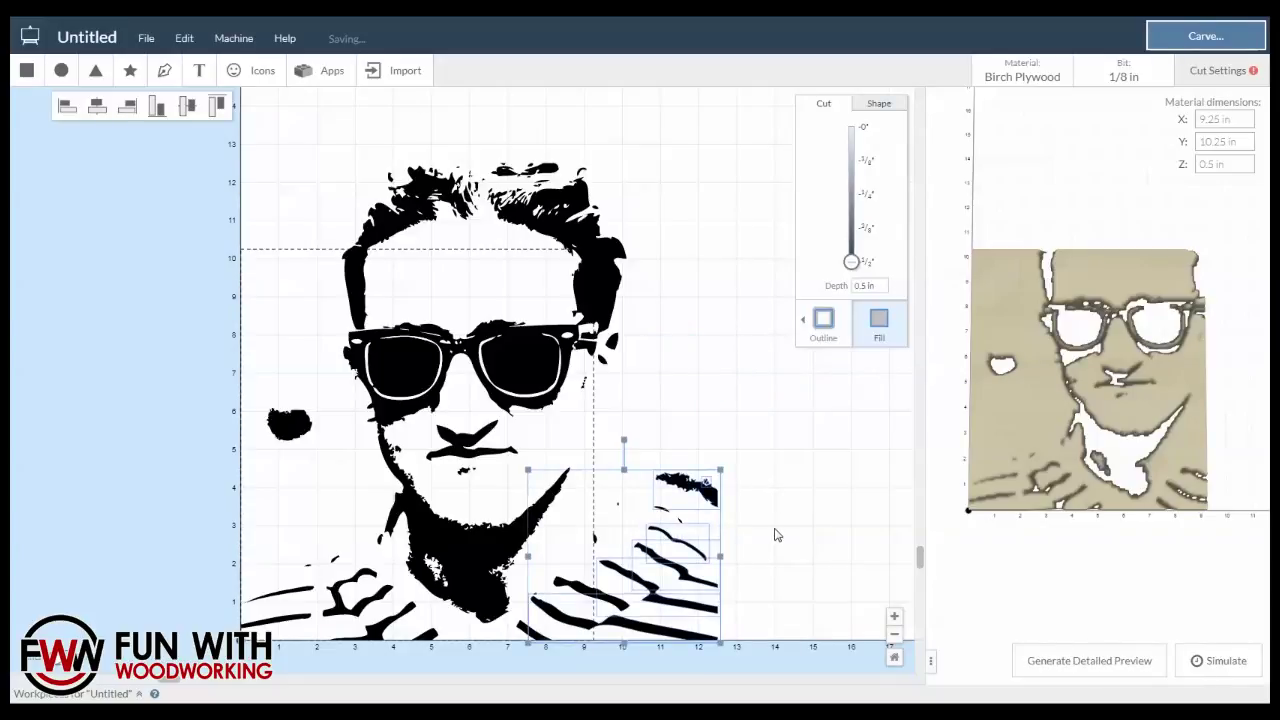
pyautogui.press('Delete')
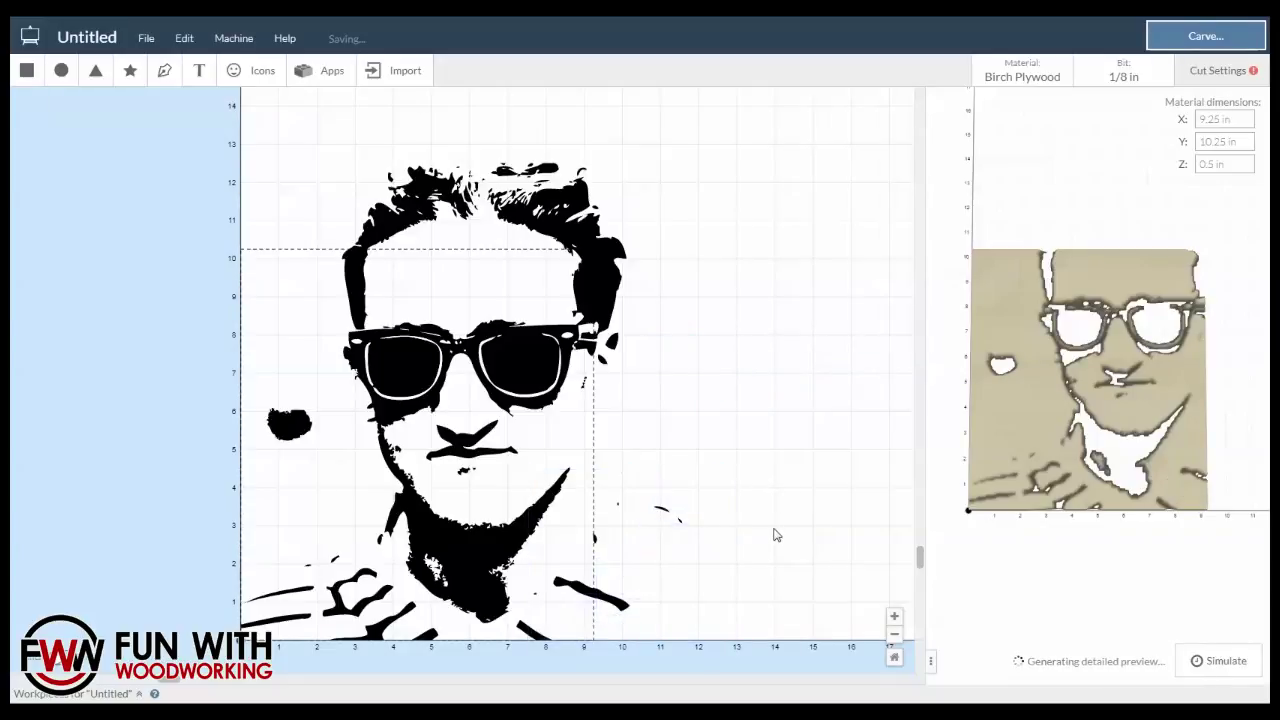
pyautogui.click(696, 527)
pyautogui.press('Delete')
pyautogui.click(680, 527)
pyautogui.press('Delete')
pyautogui.click(617, 503)
pyautogui.press('Delete')
# Delete the dark blob at left, the lower-left stroke marks and both strokes below the beard
pyautogui.click(287, 424)
pyautogui.press('Delete')
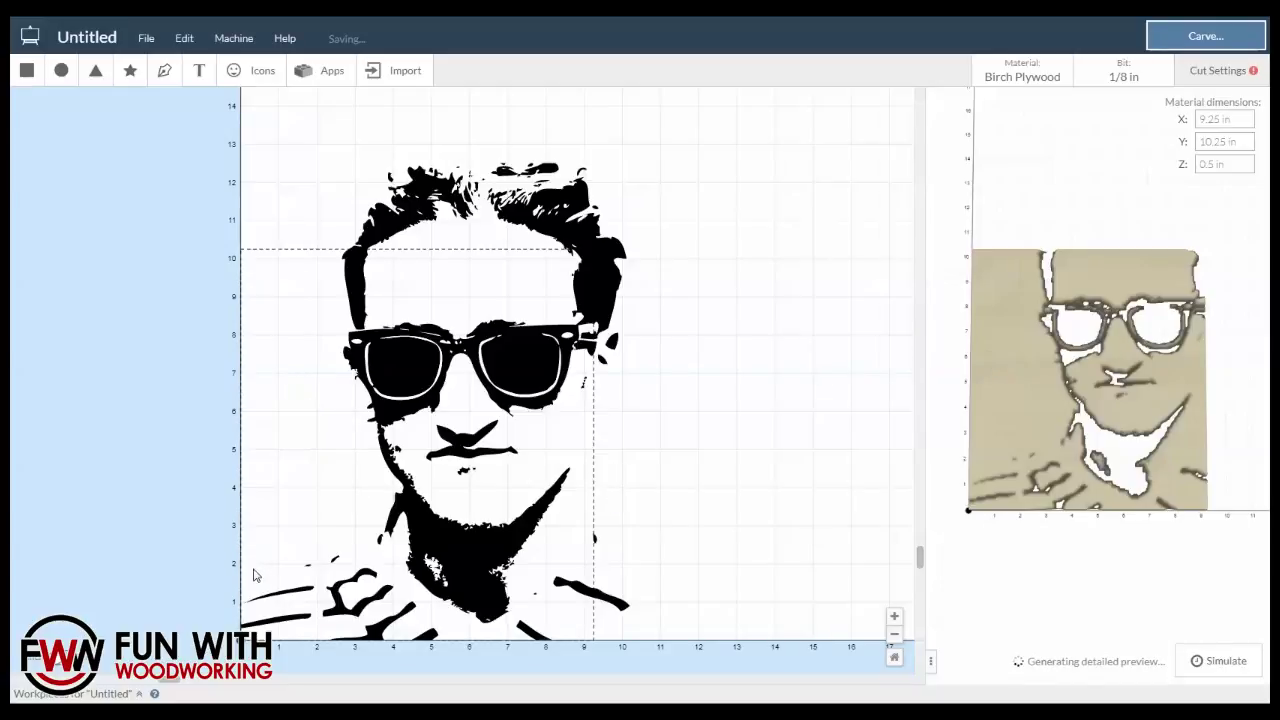
pyautogui.click(327, 630)
pyautogui.press('Delete')
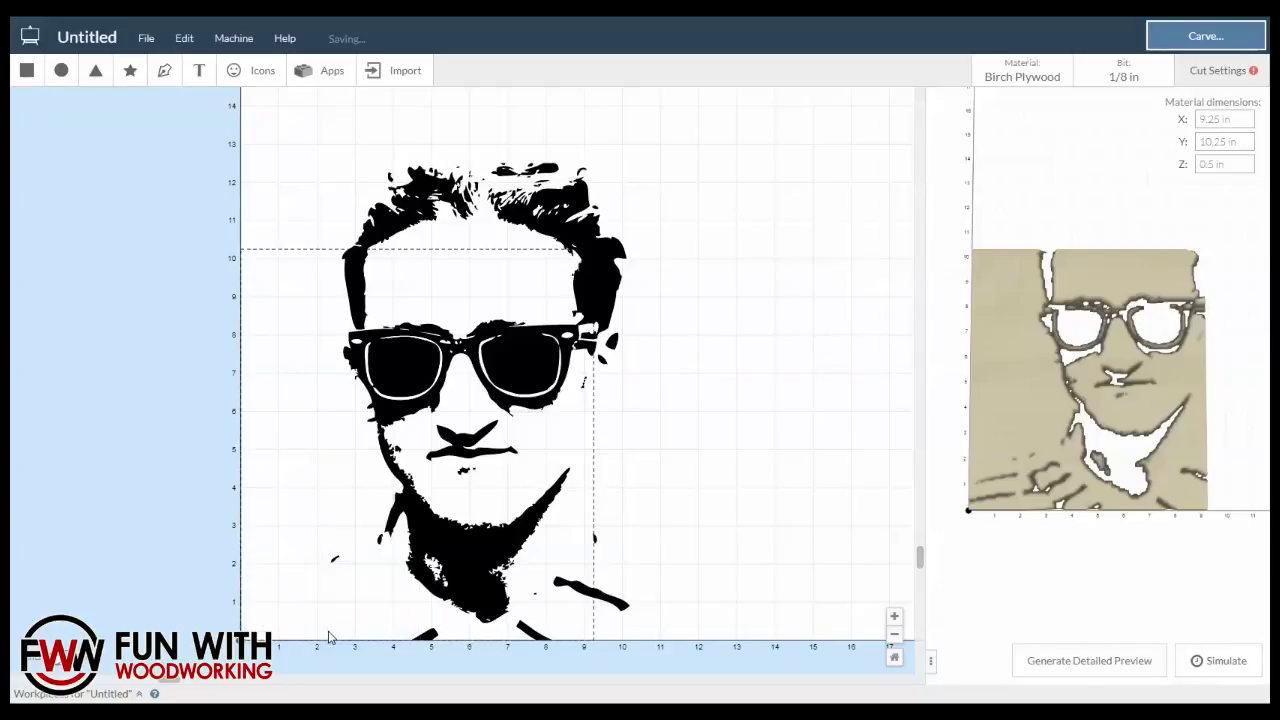
pyautogui.click(336, 561)
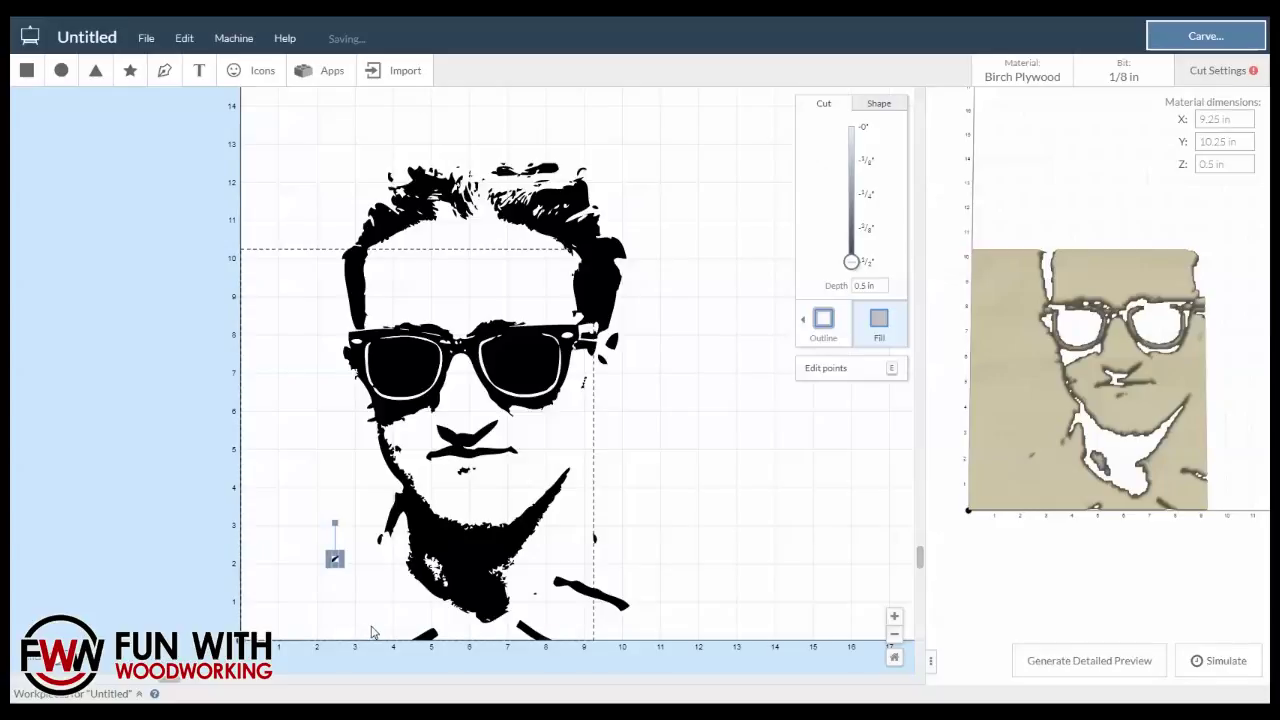
pyautogui.press('Delete')
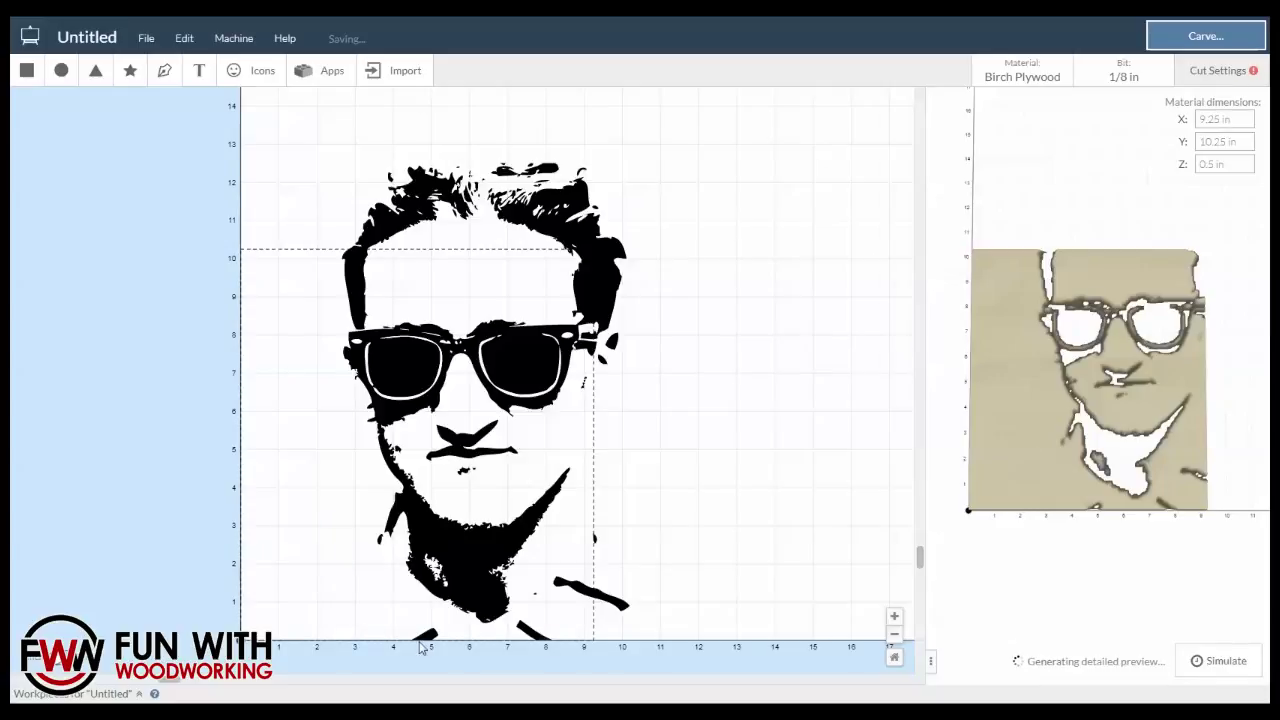
pyautogui.click(530, 628)
pyautogui.keyDown('shift'); pyautogui.click(613, 604); pyautogui.keyUp('shift')
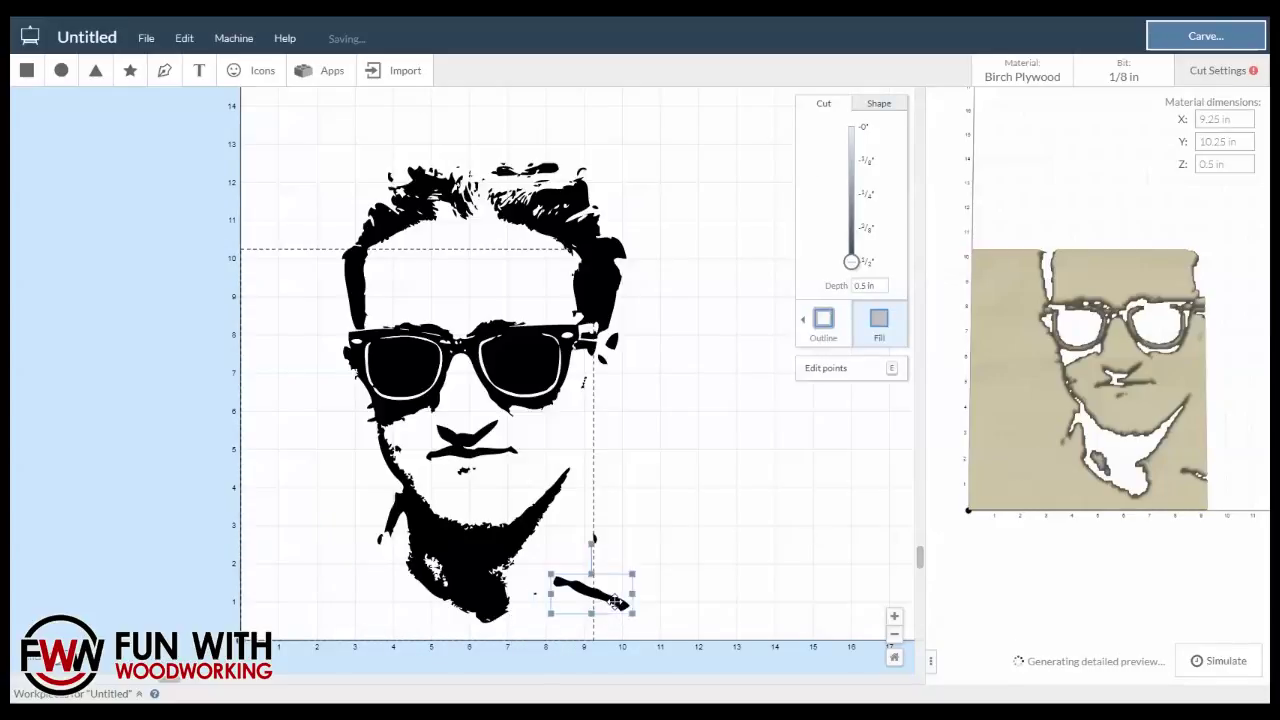
pyautogui.press('Delete')
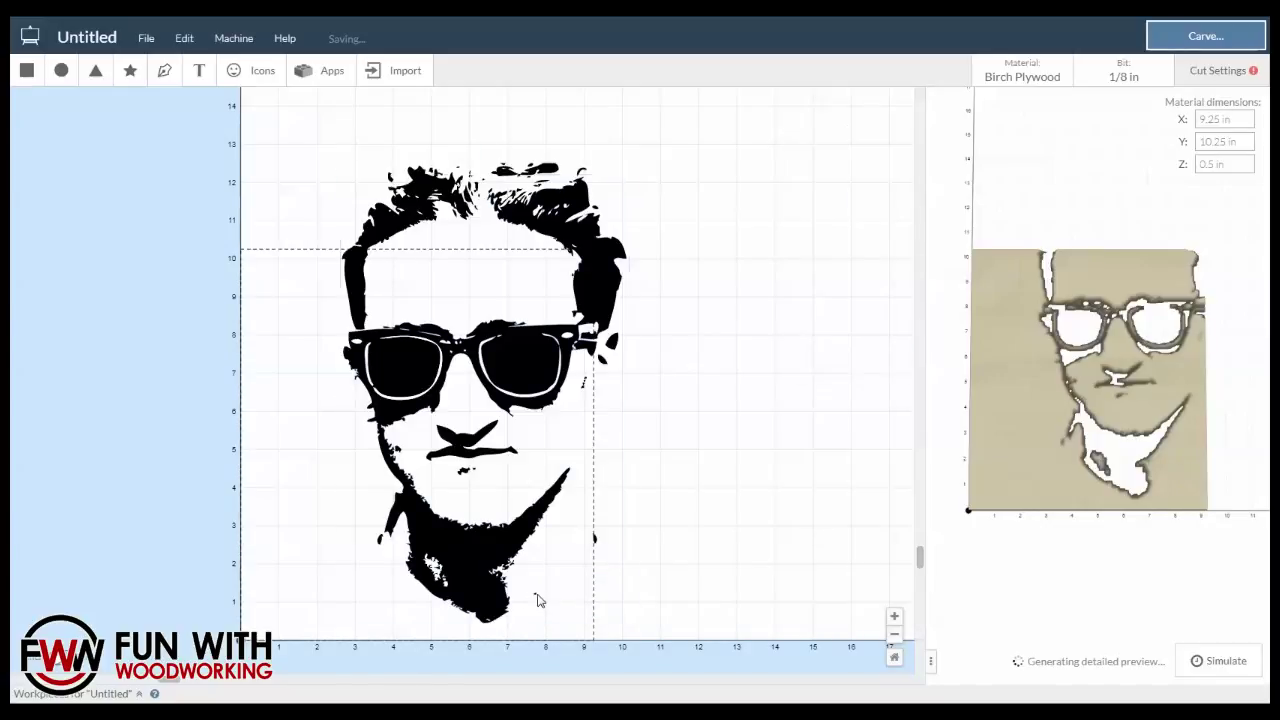
# Inspect the face shape up close around the beard, then fit the whole workpiece in view
pyautogui.click(536, 600)
pyautogui.click(687, 600)
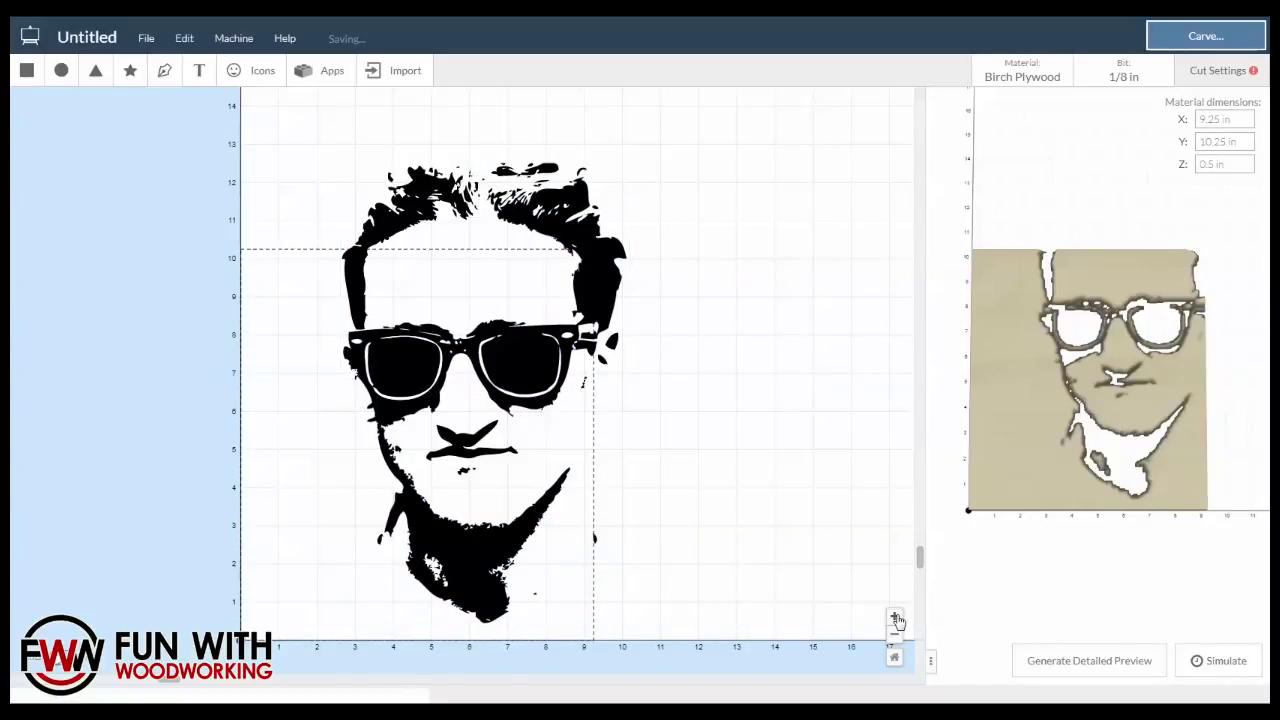
pyautogui.click(894, 616)
pyautogui.click(665, 622)
pyautogui.click(914, 557)
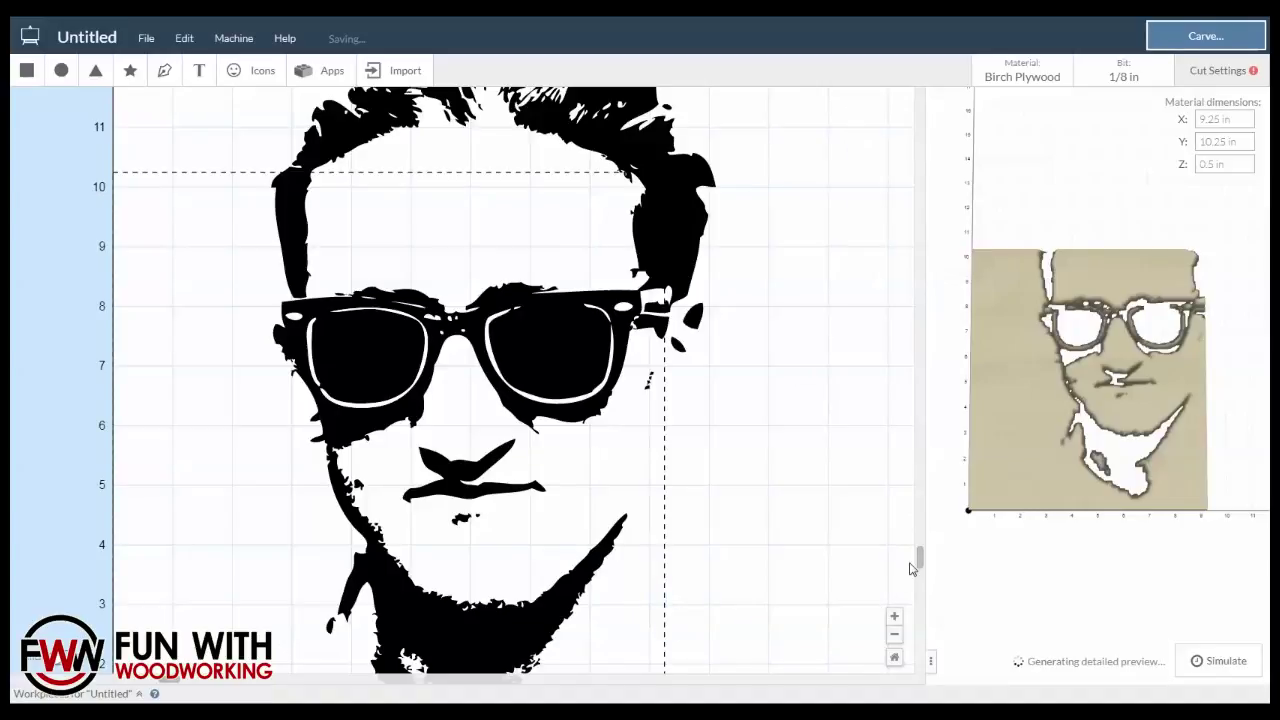
pyautogui.click(920, 655)
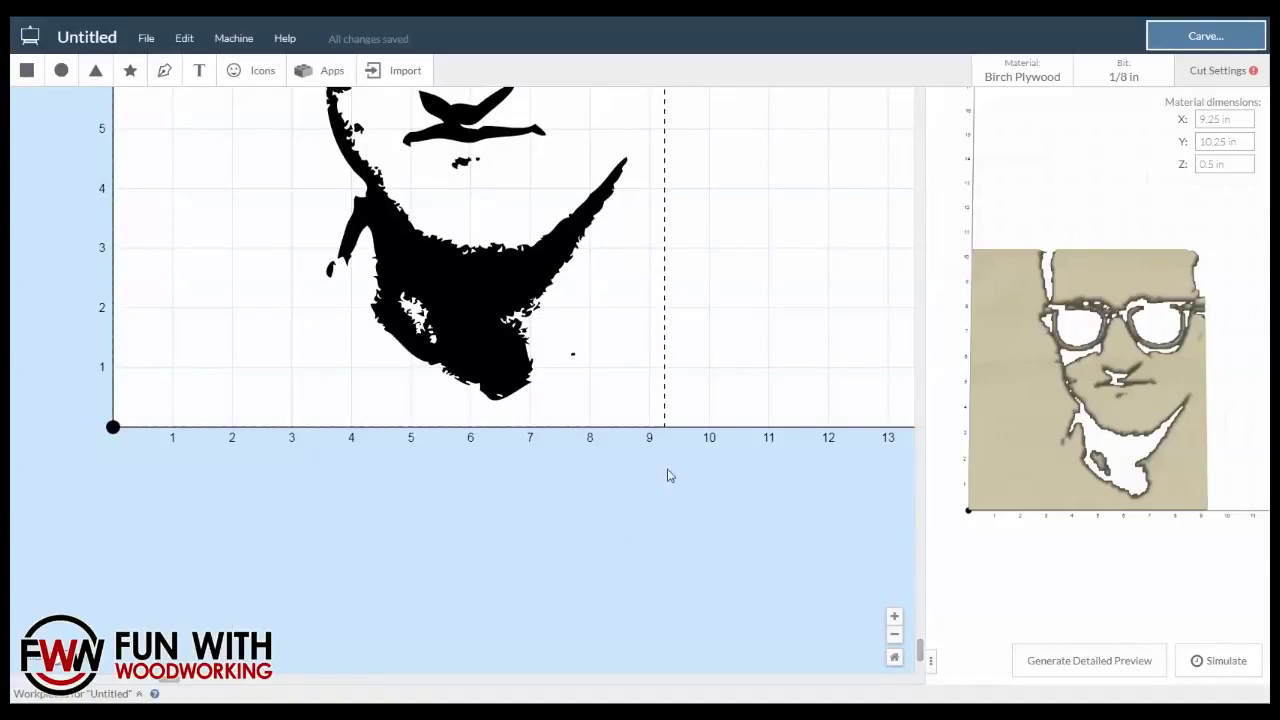
pyautogui.click(575, 362)
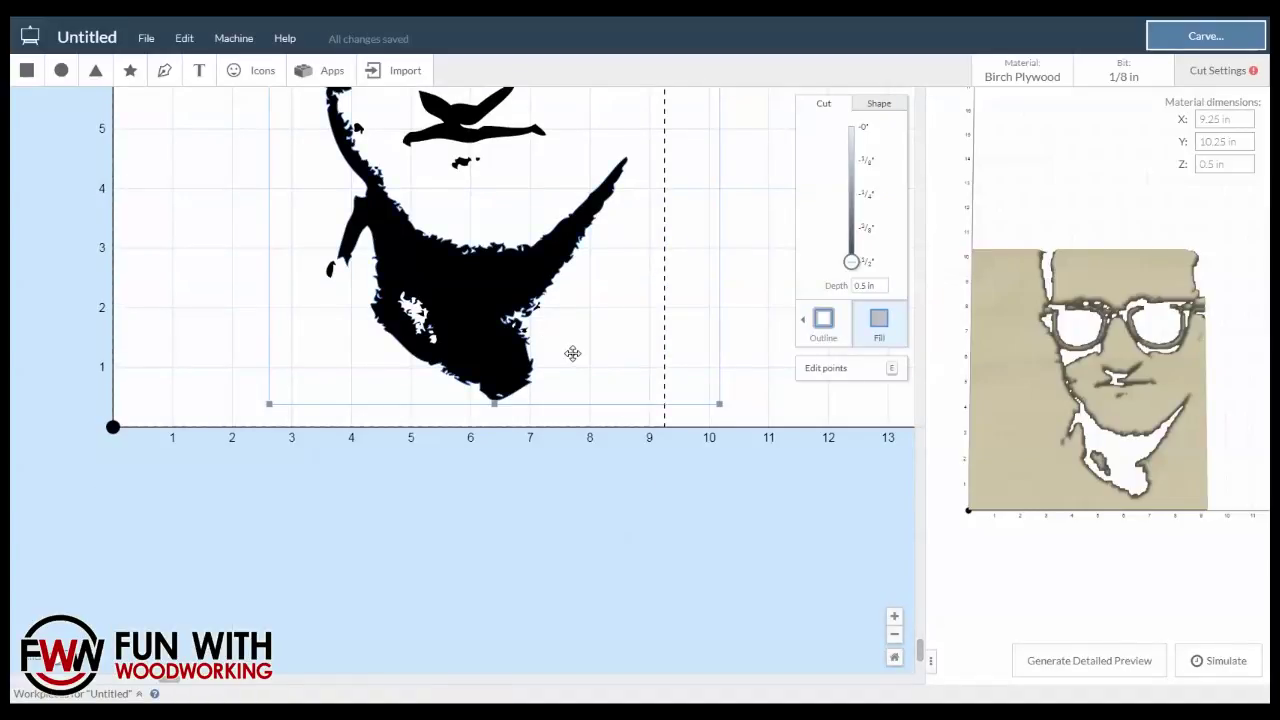
pyautogui.click(572, 353)
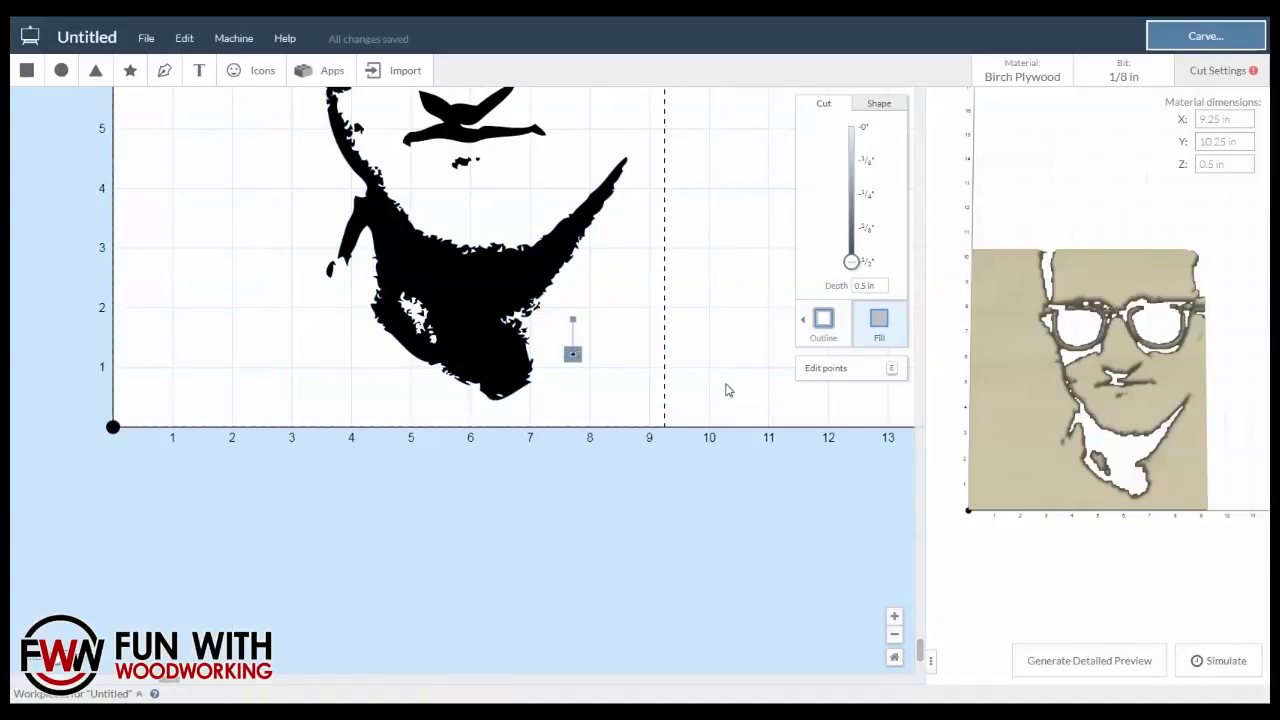
pyautogui.click(894, 657)
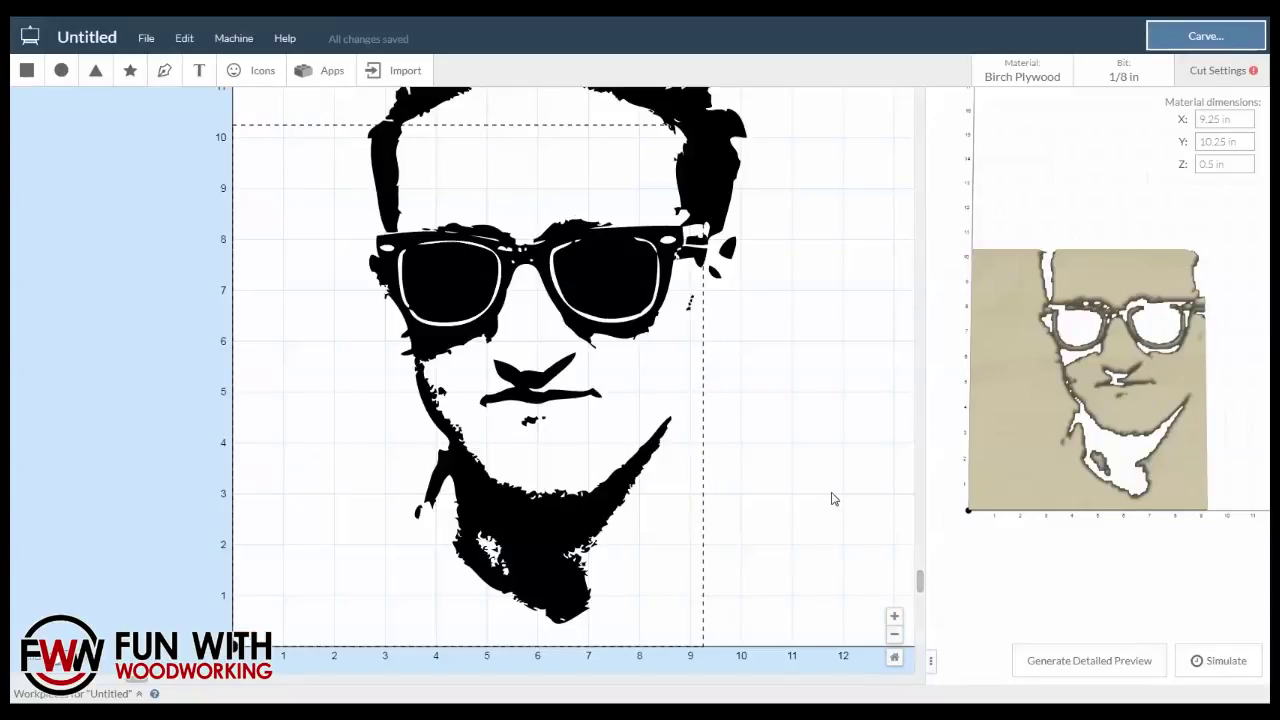
# Delete the small stray object beside the portrait
pyautogui.click(184, 38)
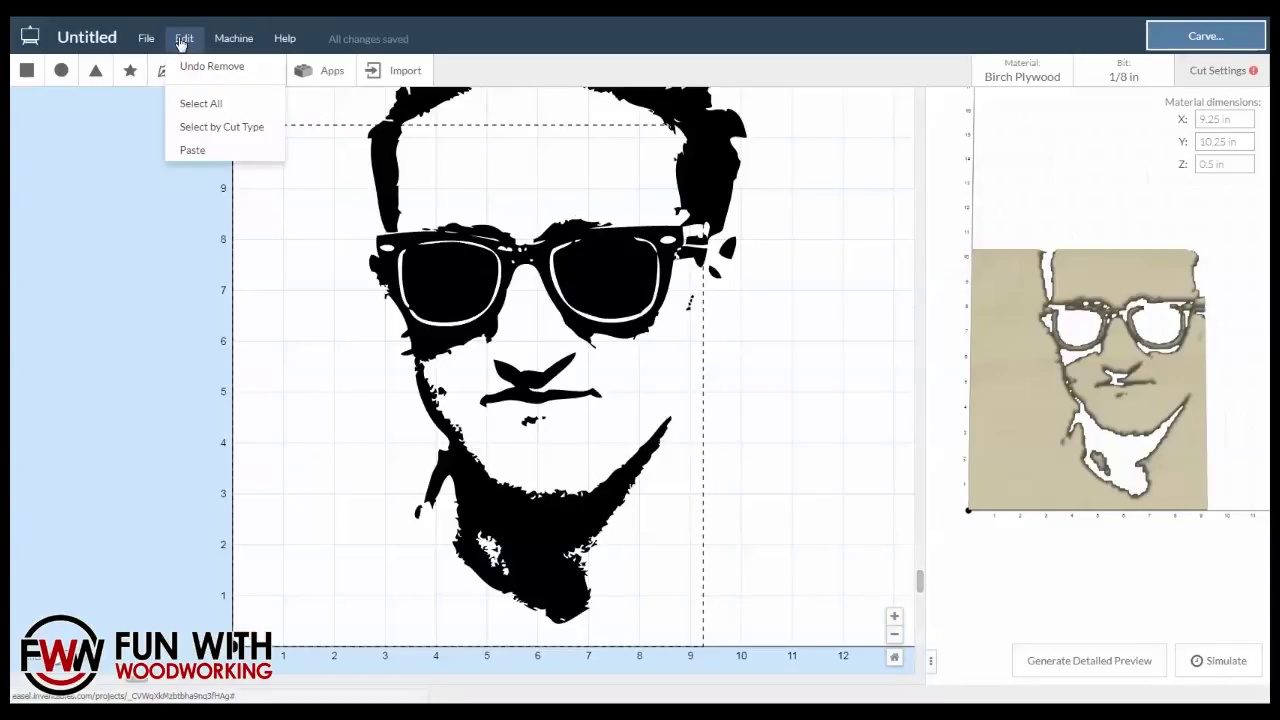
pyautogui.click(200, 104)
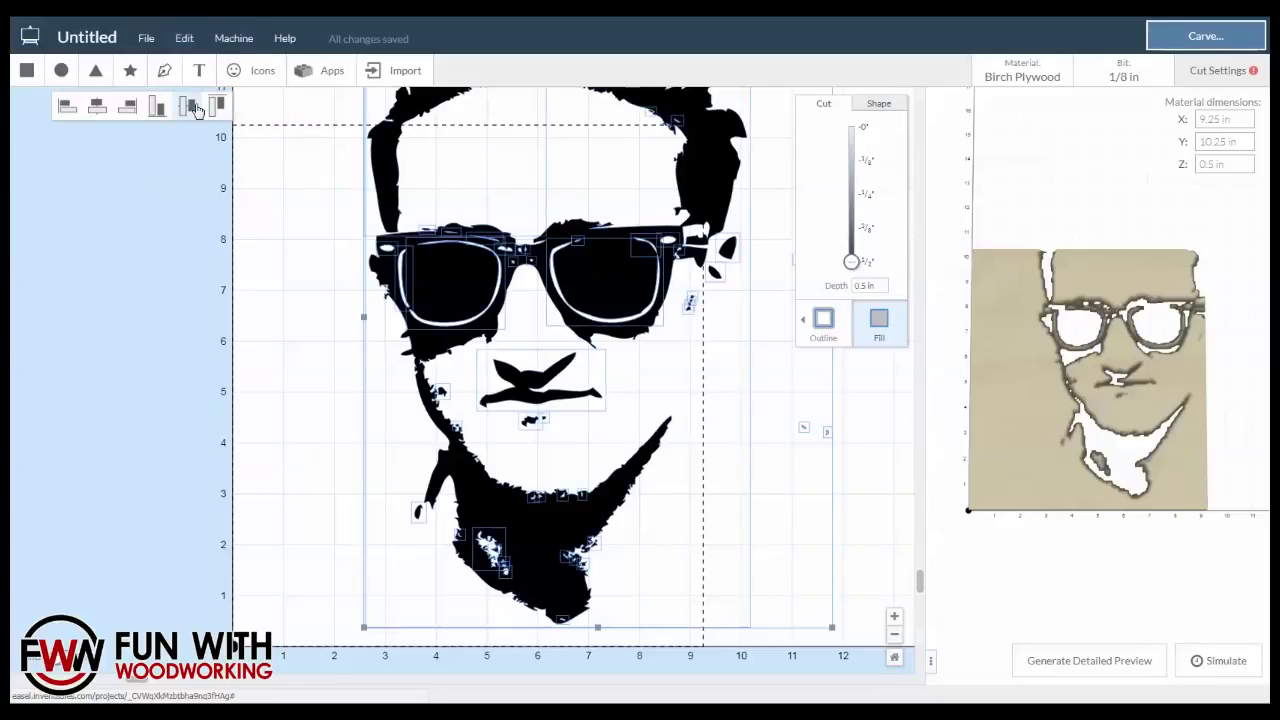
pyautogui.click(185, 40)
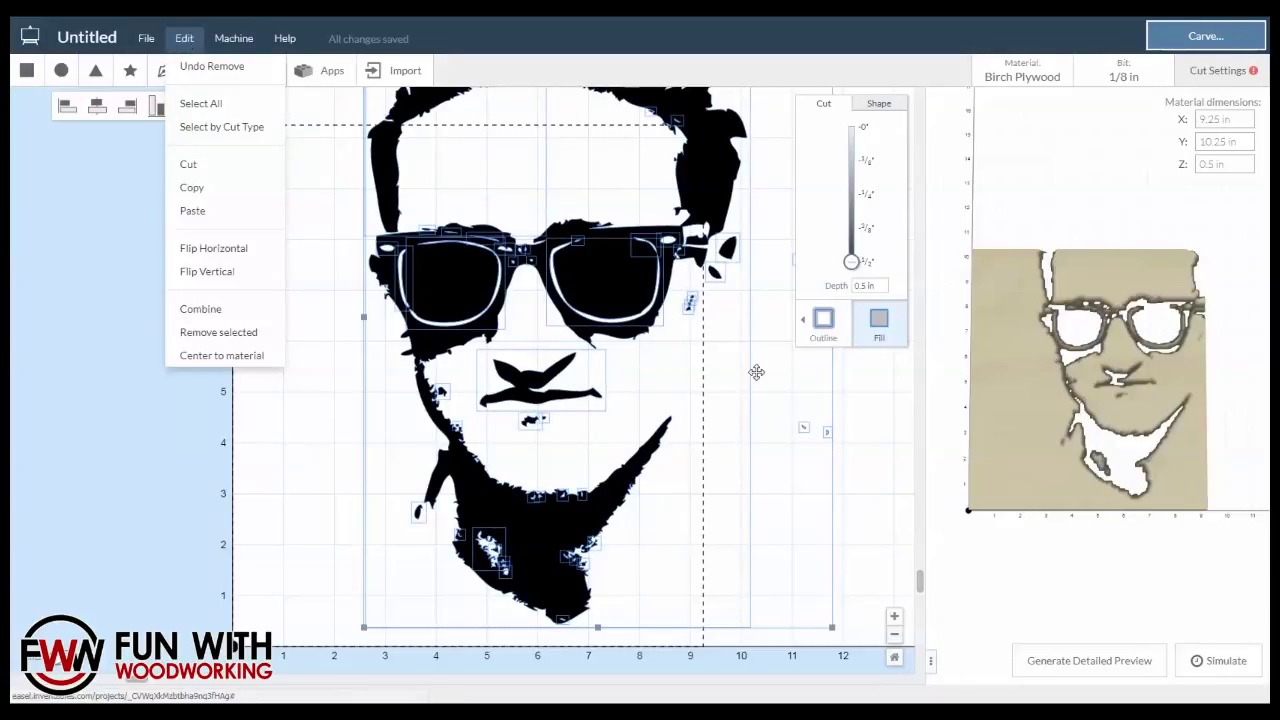
pyautogui.click(868, 462)
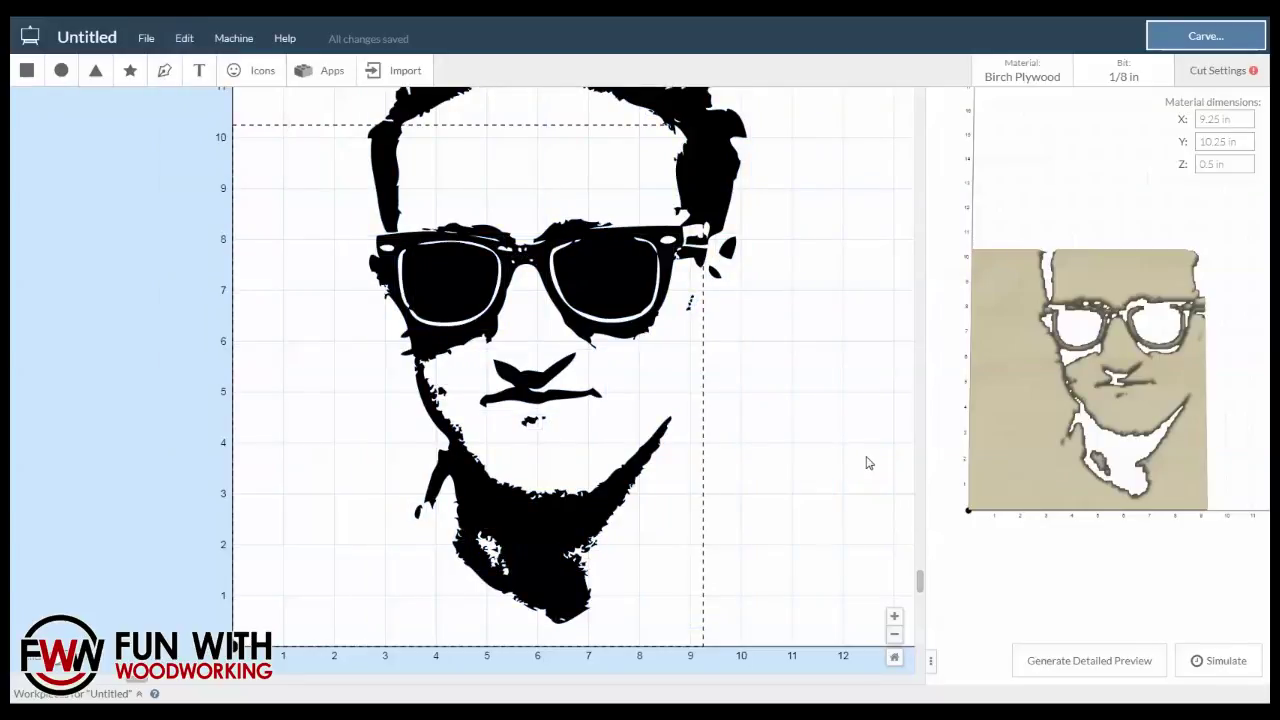
pyautogui.moveTo(873, 456); pyautogui.dragTo(798, 416)
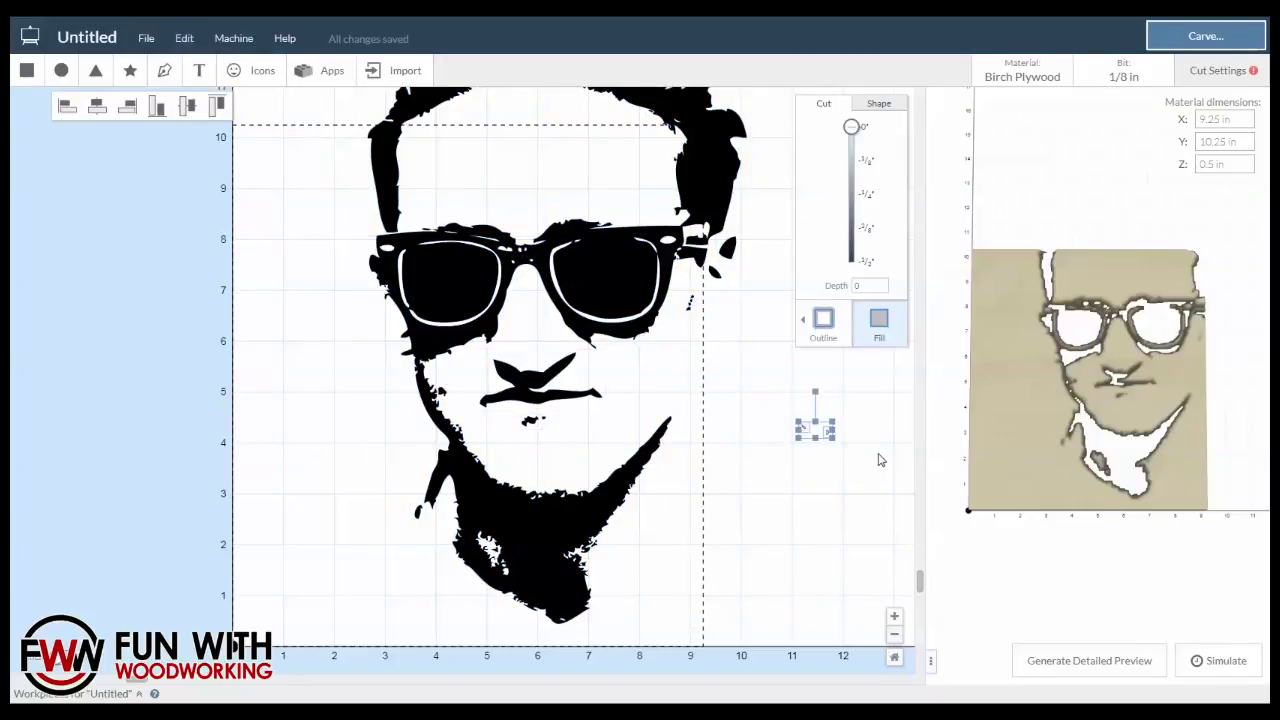
pyautogui.press('Delete')
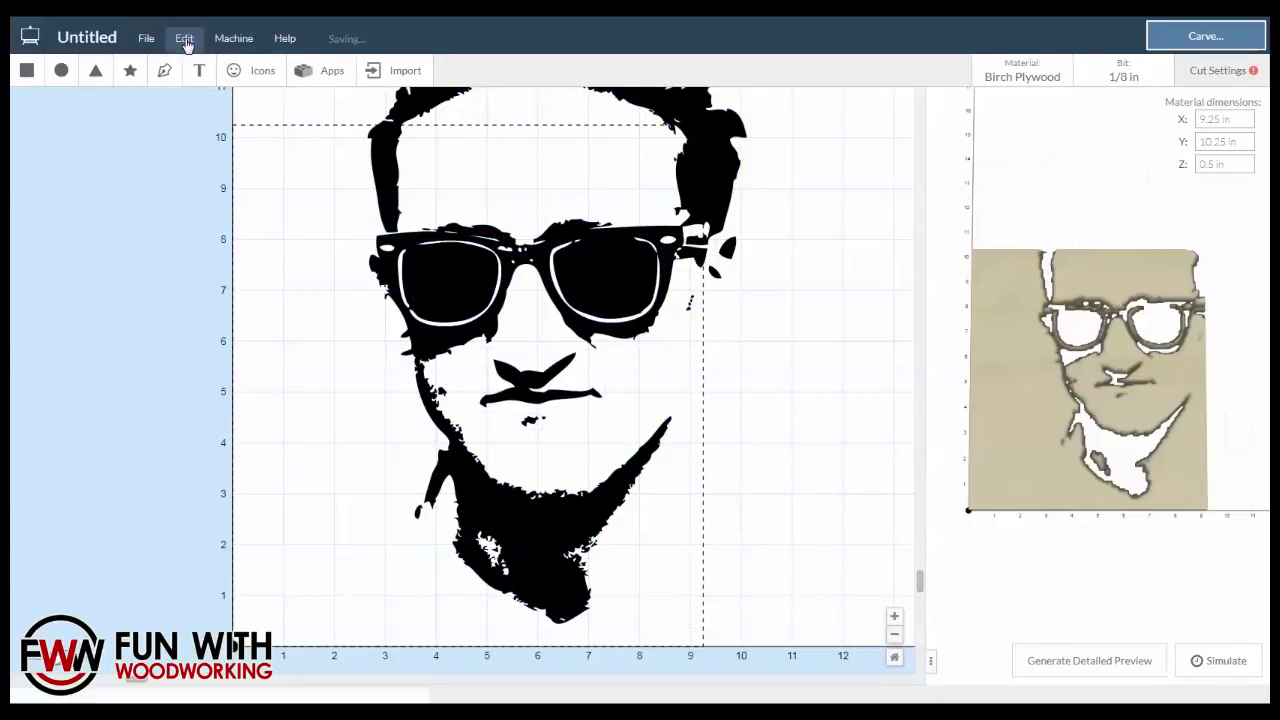
# Delete the tiny stray speck near the hair
pyautogui.click(185, 40)
pyautogui.click(194, 104)
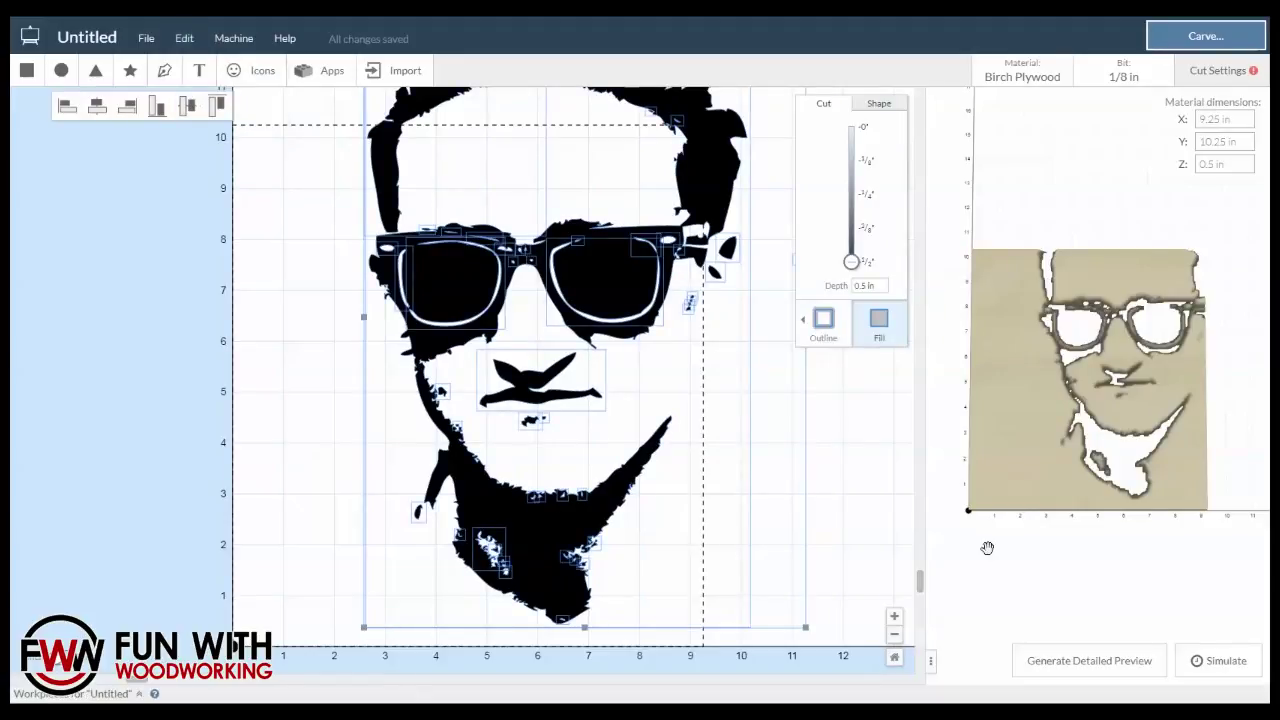
pyautogui.moveTo(921, 588); pyautogui.dragTo(786, 420)
pyautogui.click(871, 497)
pyautogui.press('Delete')
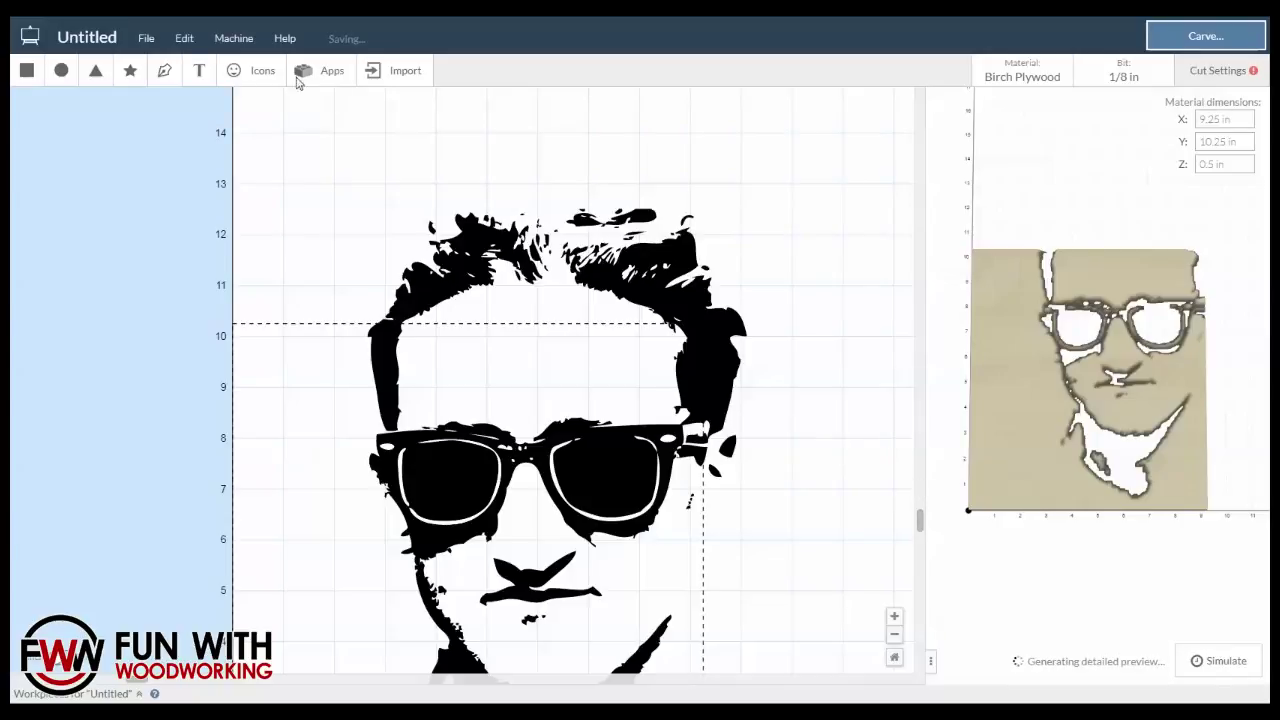
# Select all shapes and combine them into one portrait shape
pyautogui.click(184, 40)
pyautogui.click(200, 100)
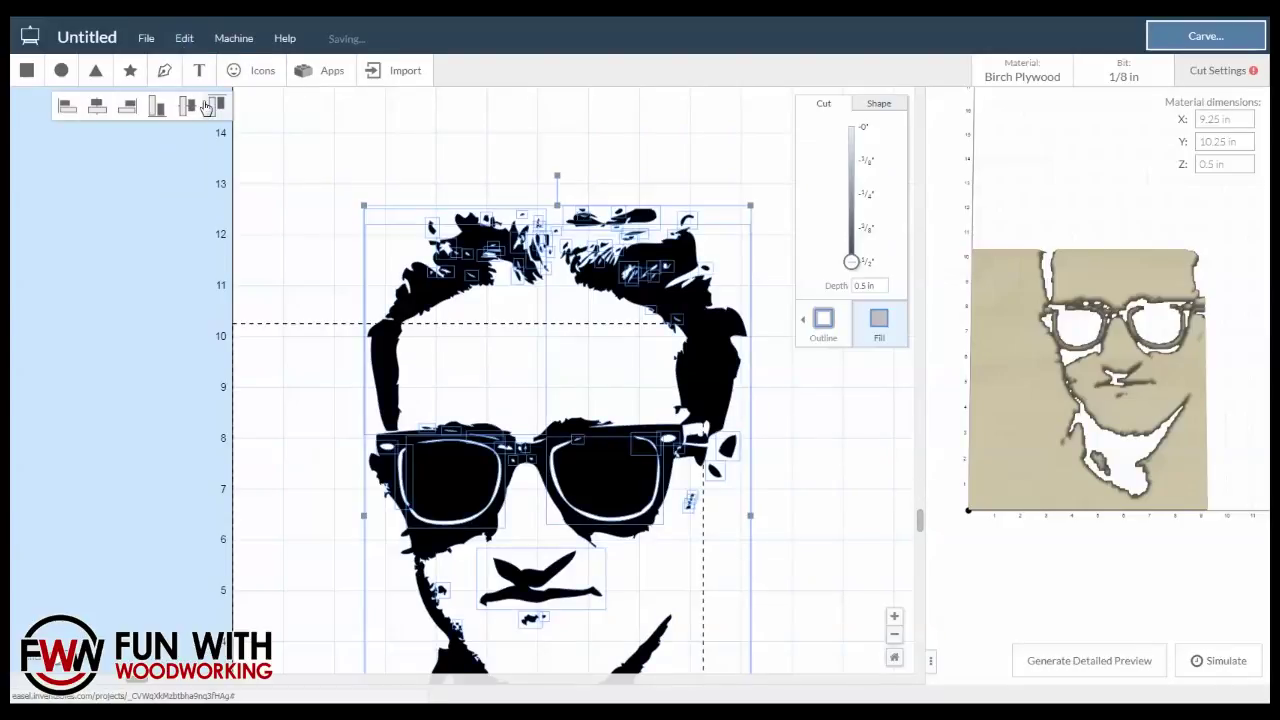
pyautogui.click(183, 38)
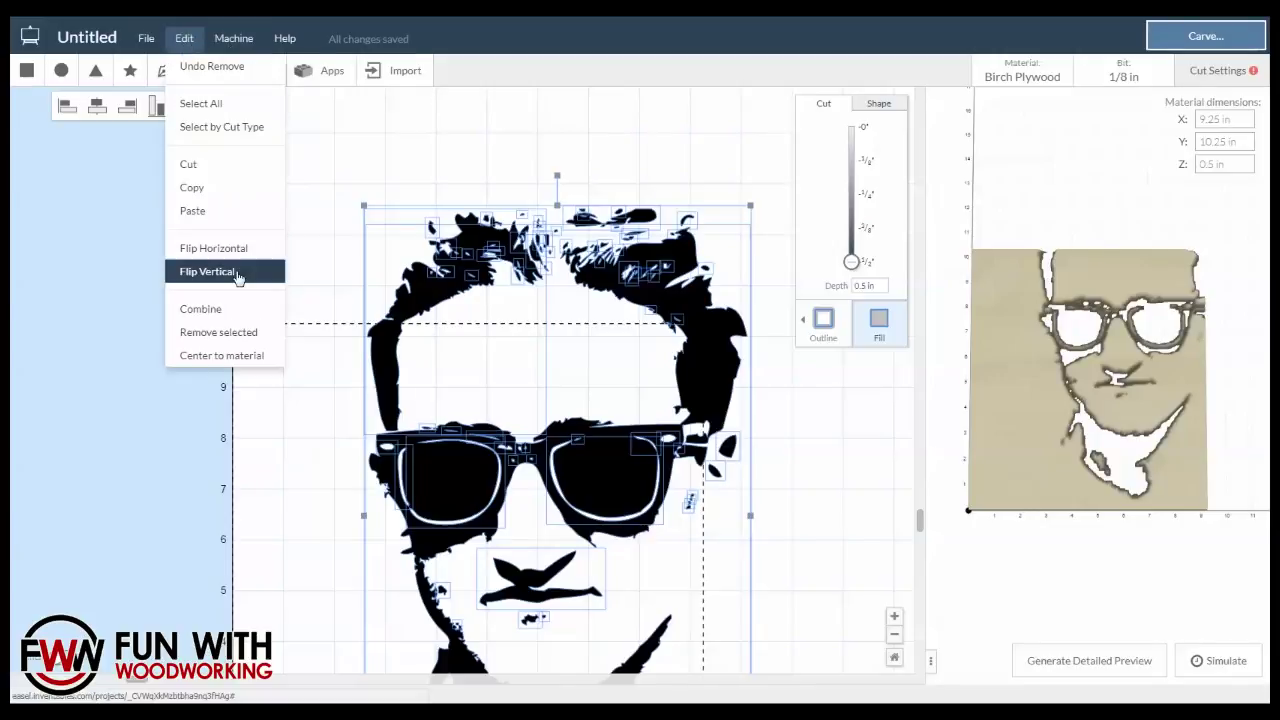
pyautogui.click(227, 321)
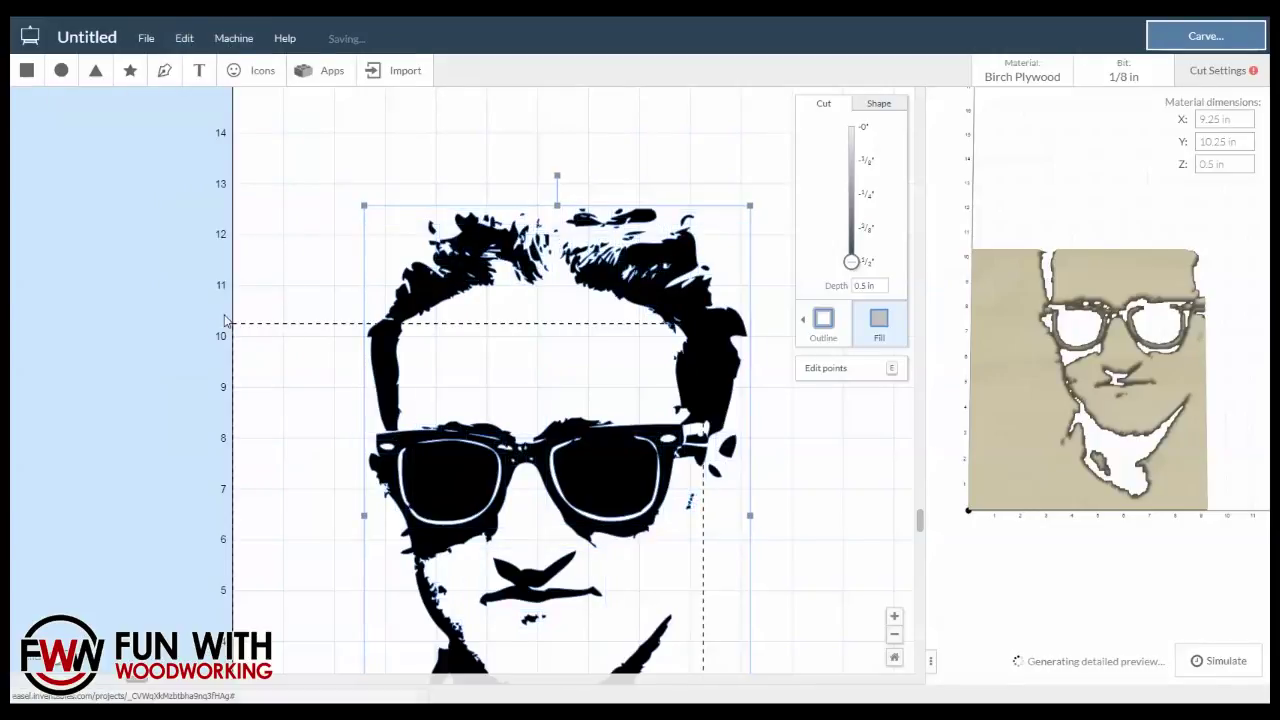
pyautogui.click(686, 148)
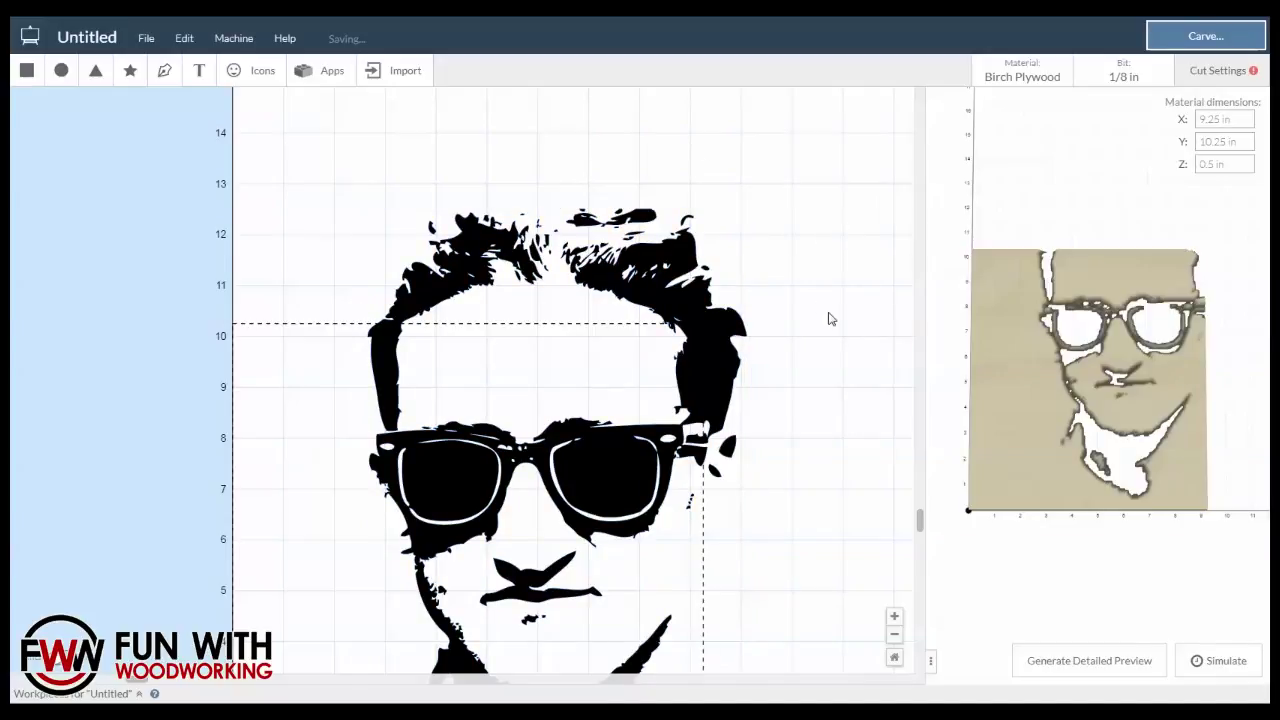
pyautogui.scroll(-3, 828, 319)
pyautogui.scroll(2, 817, 323)
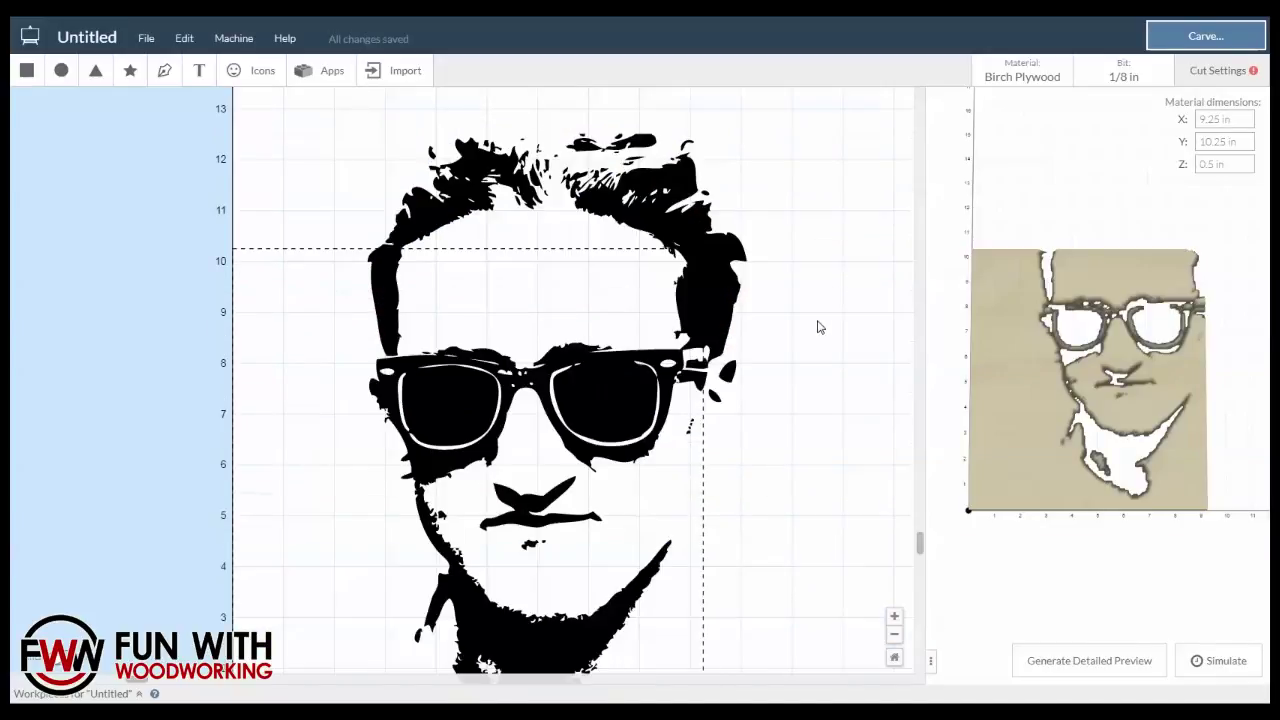
pyautogui.click(184, 40)
# Scale the whole portrait proportionally to 9.5 in tall
pyautogui.click(200, 104)
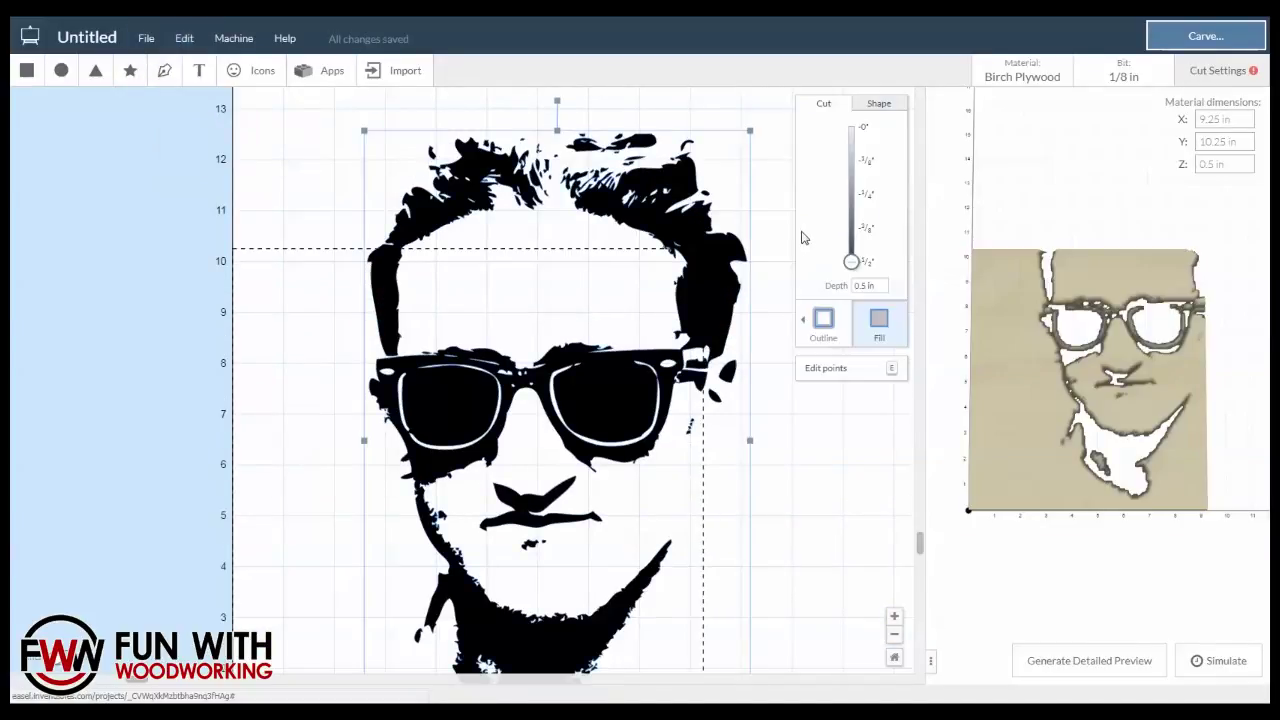
pyautogui.click(881, 104)
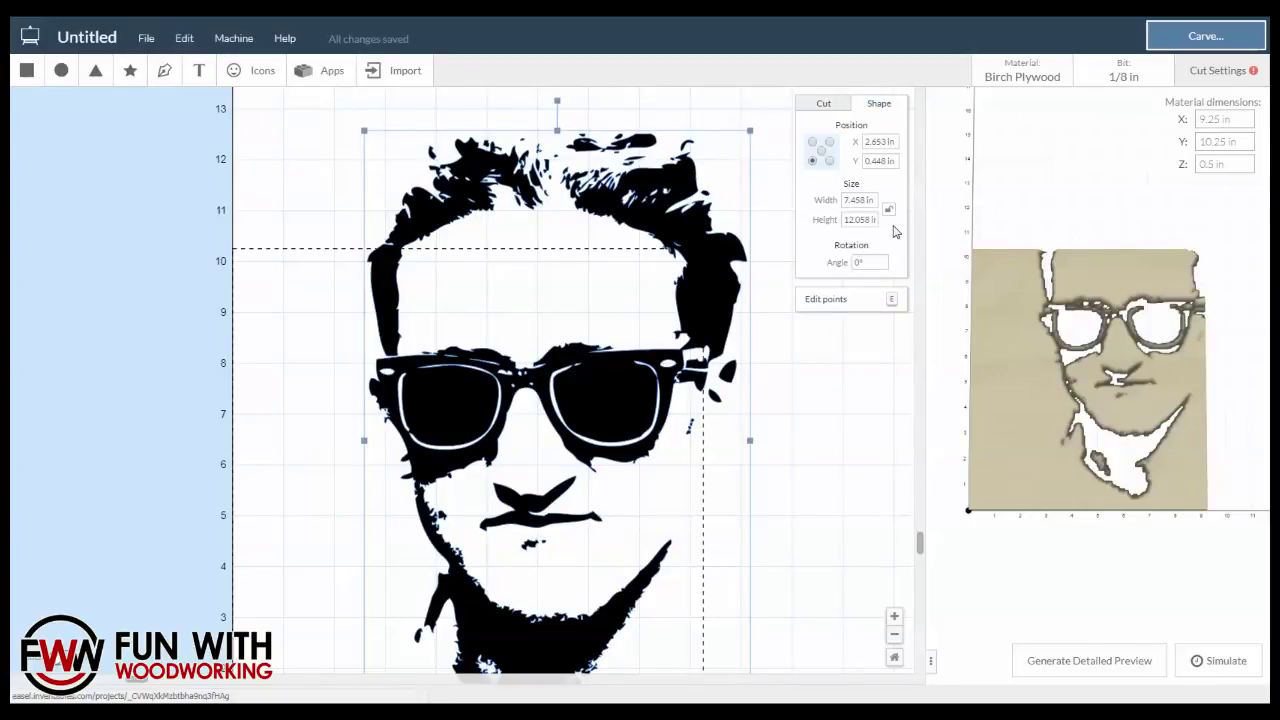
pyautogui.click(888, 210)
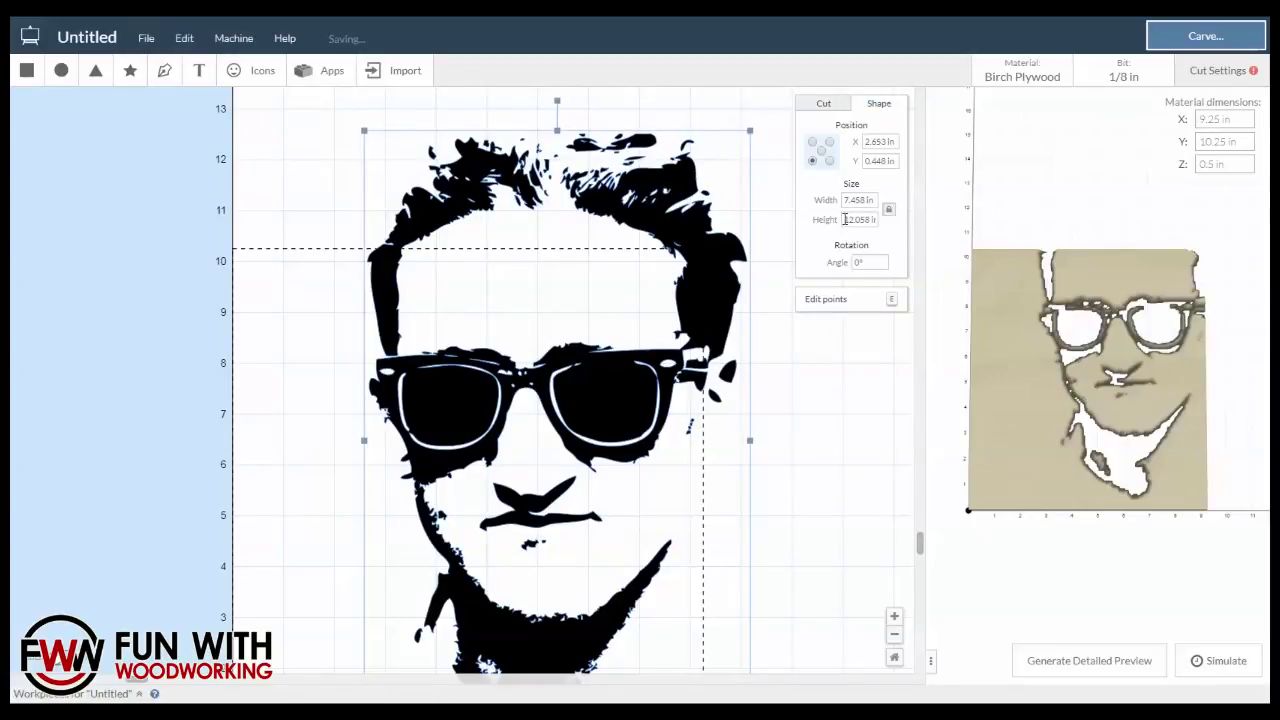
pyautogui.click(844, 219)
pyautogui.write('9.5')
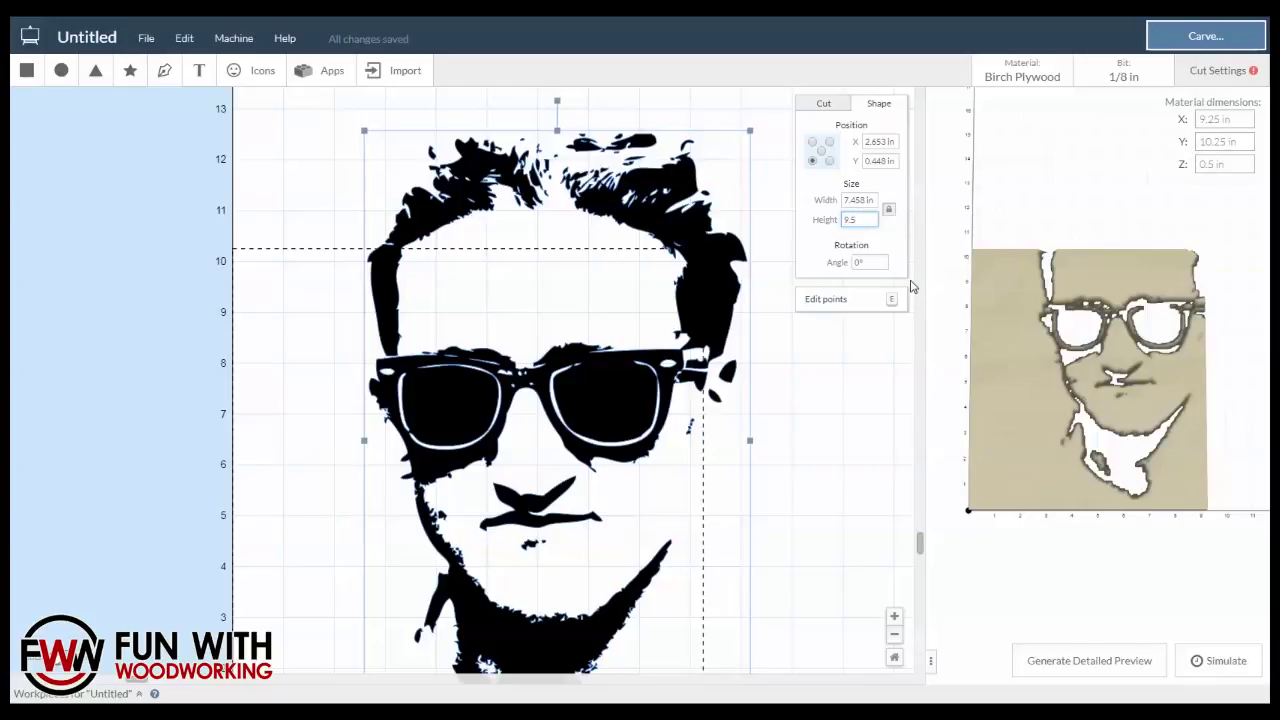
pyautogui.press('Return')
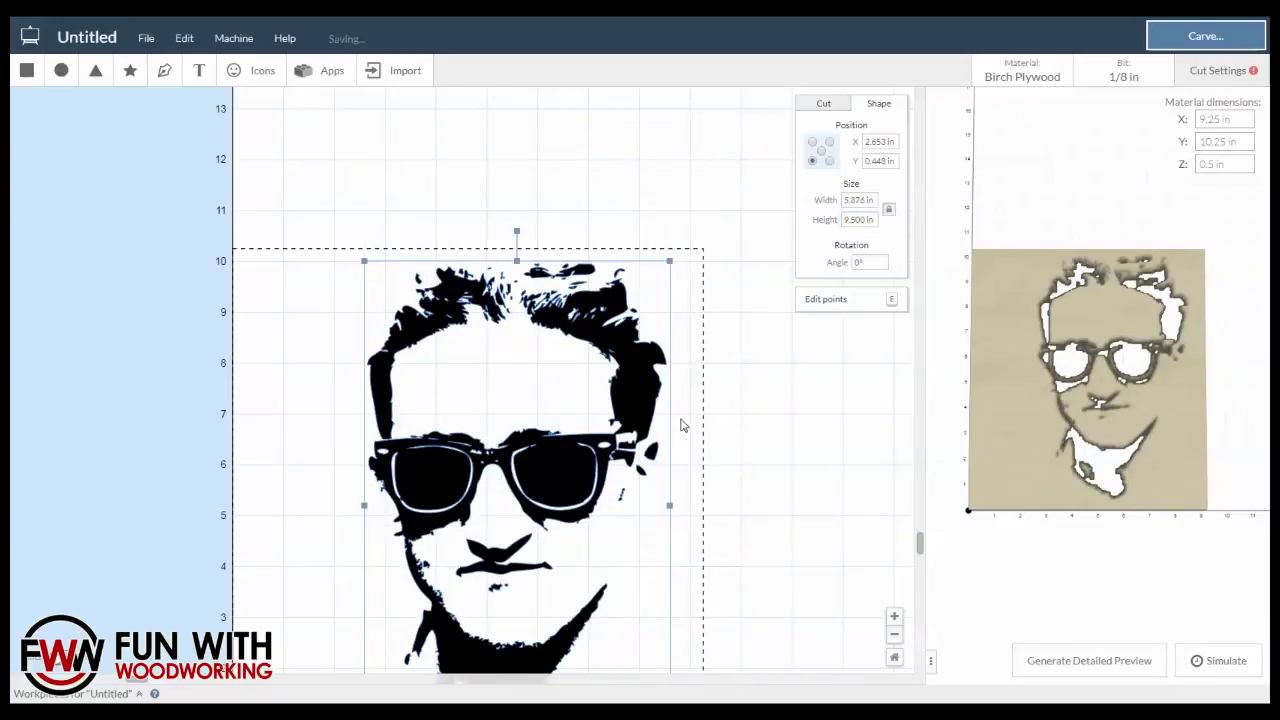
# Center the portrait on the material
pyautogui.click(185, 40)
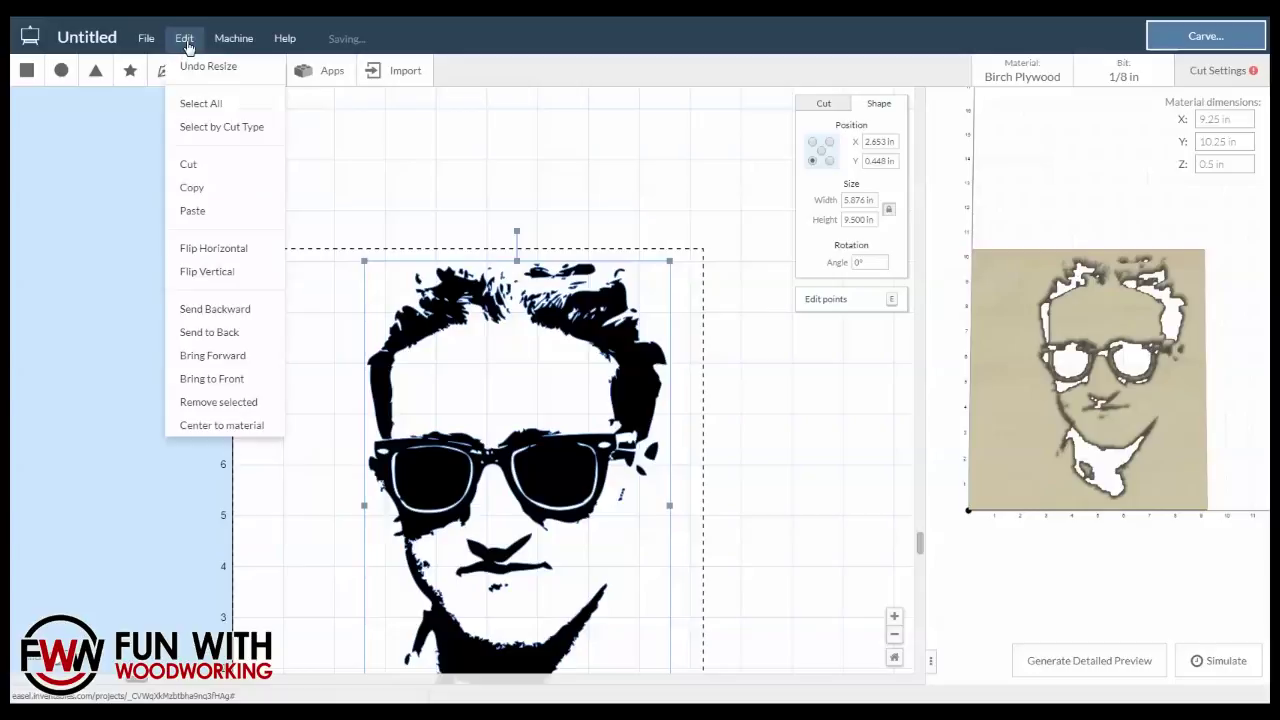
pyautogui.click(230, 425)
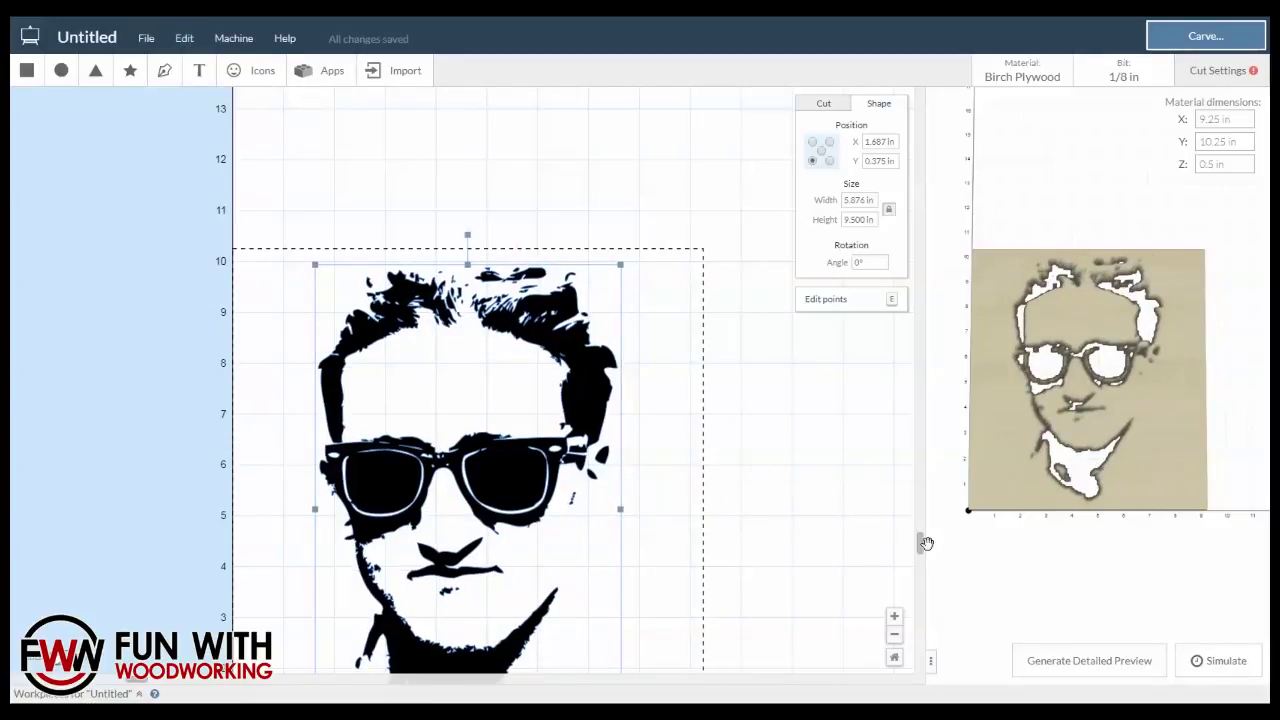
pyautogui.moveTo(920, 543); pyautogui.dragTo(920, 585)
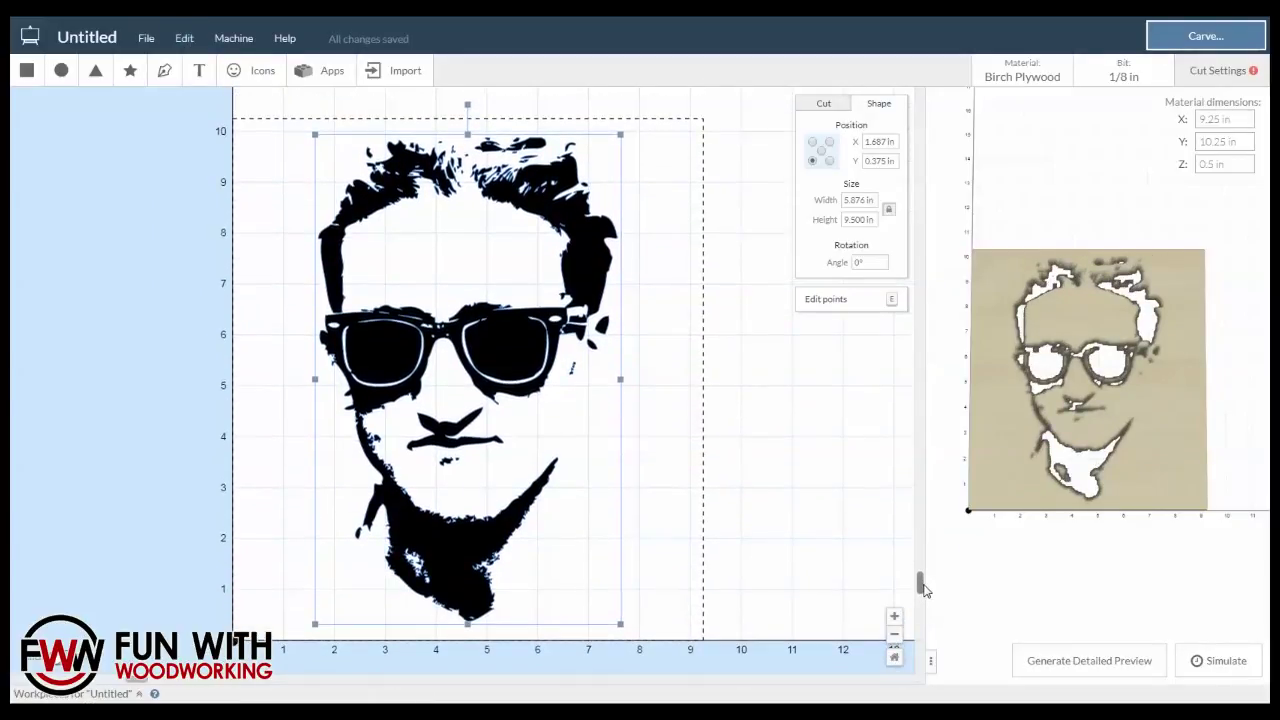
# Widen the 3D preview and set the portrait's cut depth to 0.05 in
pyautogui.moveTo(918, 661); pyautogui.dragTo(738, 660)
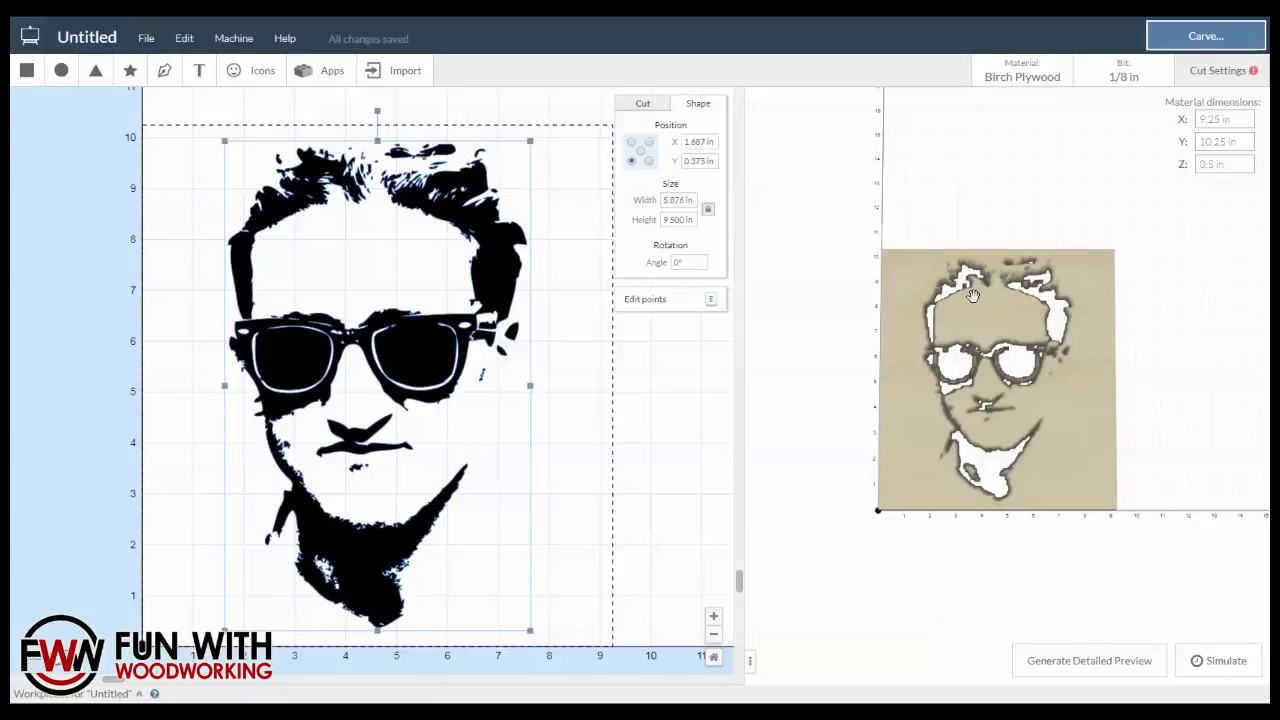
pyautogui.click(646, 106)
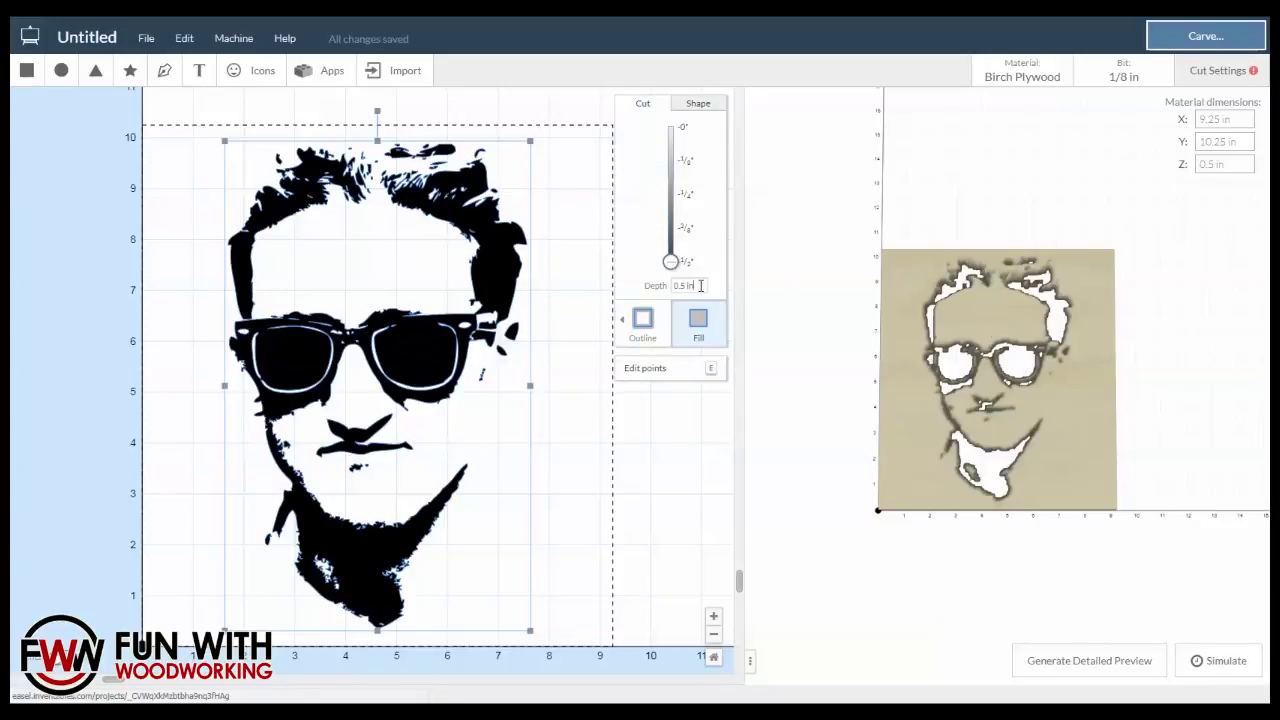
pyautogui.moveTo(700, 286); pyautogui.dragTo(655, 288)
pyautogui.press('BackSpace')
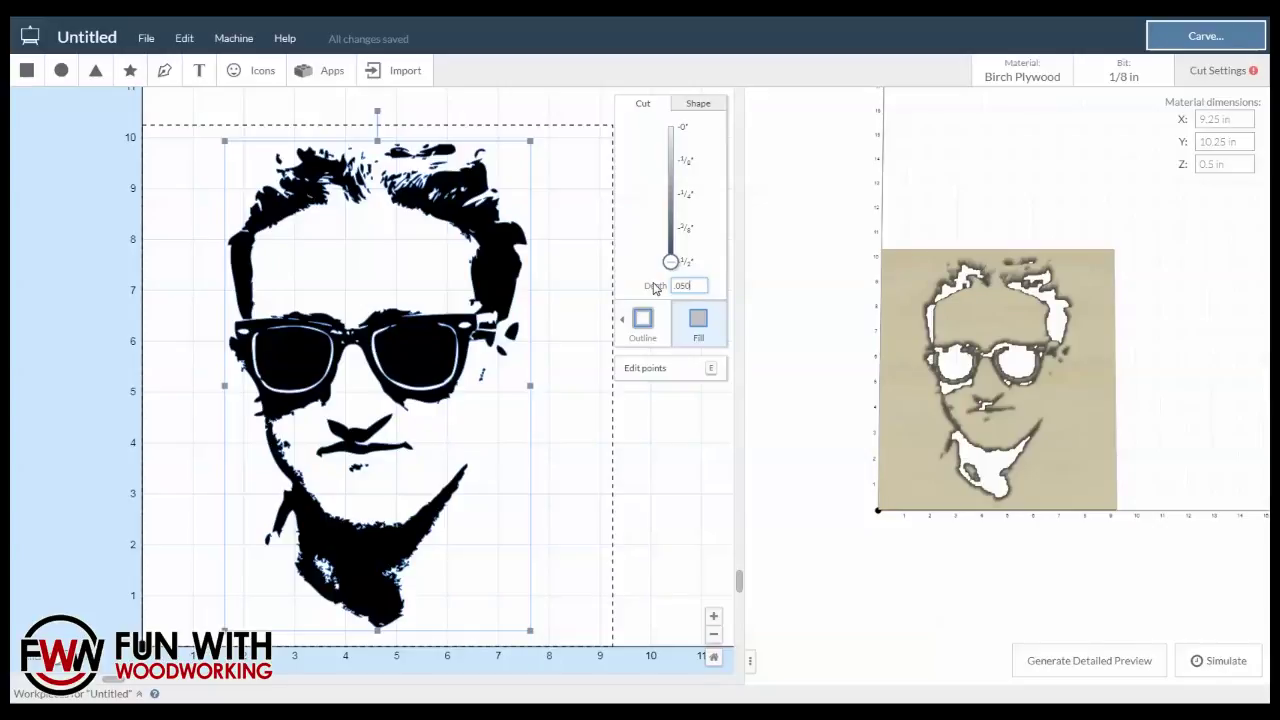
pyautogui.press('Return')
pyautogui.click(670, 476)
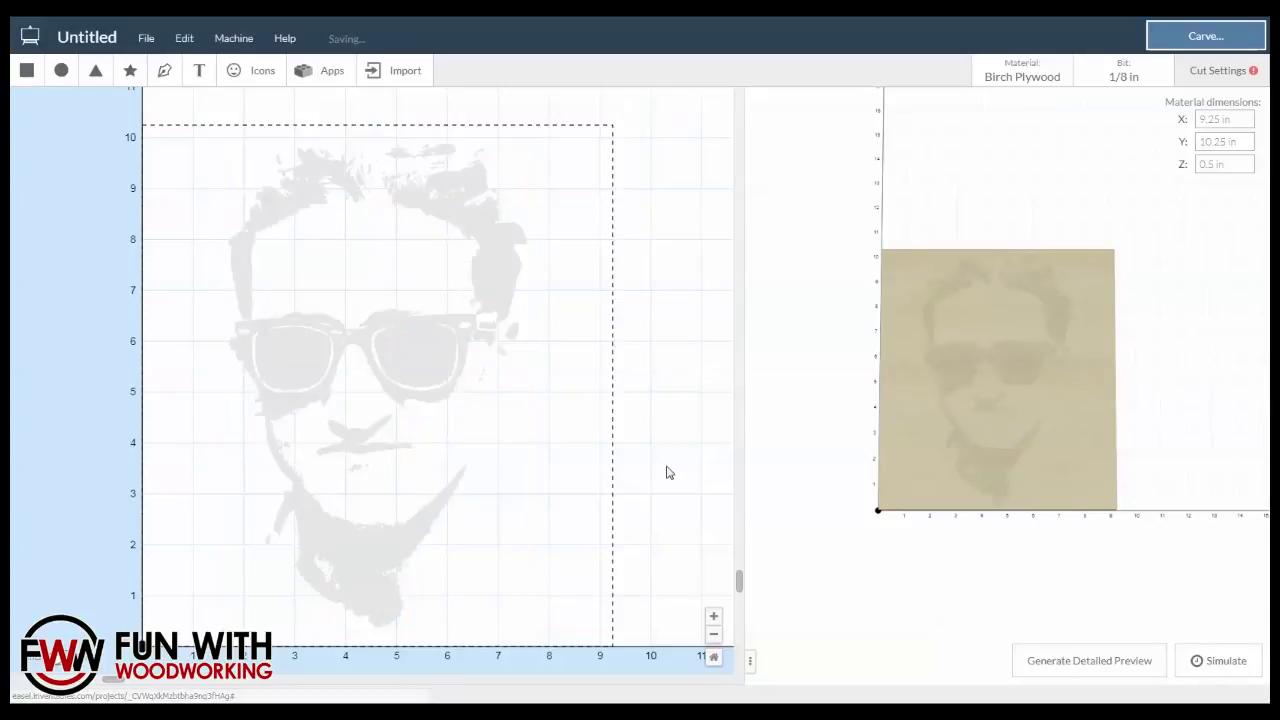
# Use the 1/16 in upcut bit with custom 30 in/min feed rate and 0.05 in depth per pass
pyautogui.click(1114, 80)
pyautogui.click(1047, 222)
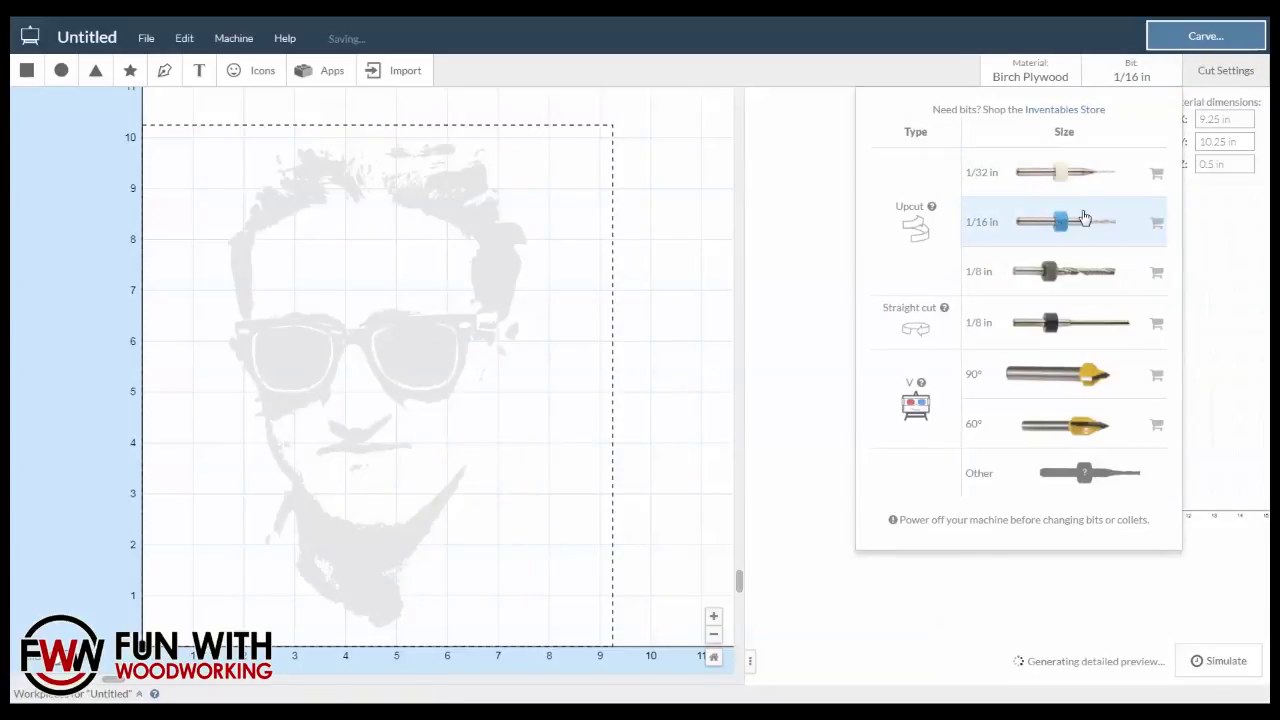
pyautogui.click(1222, 80)
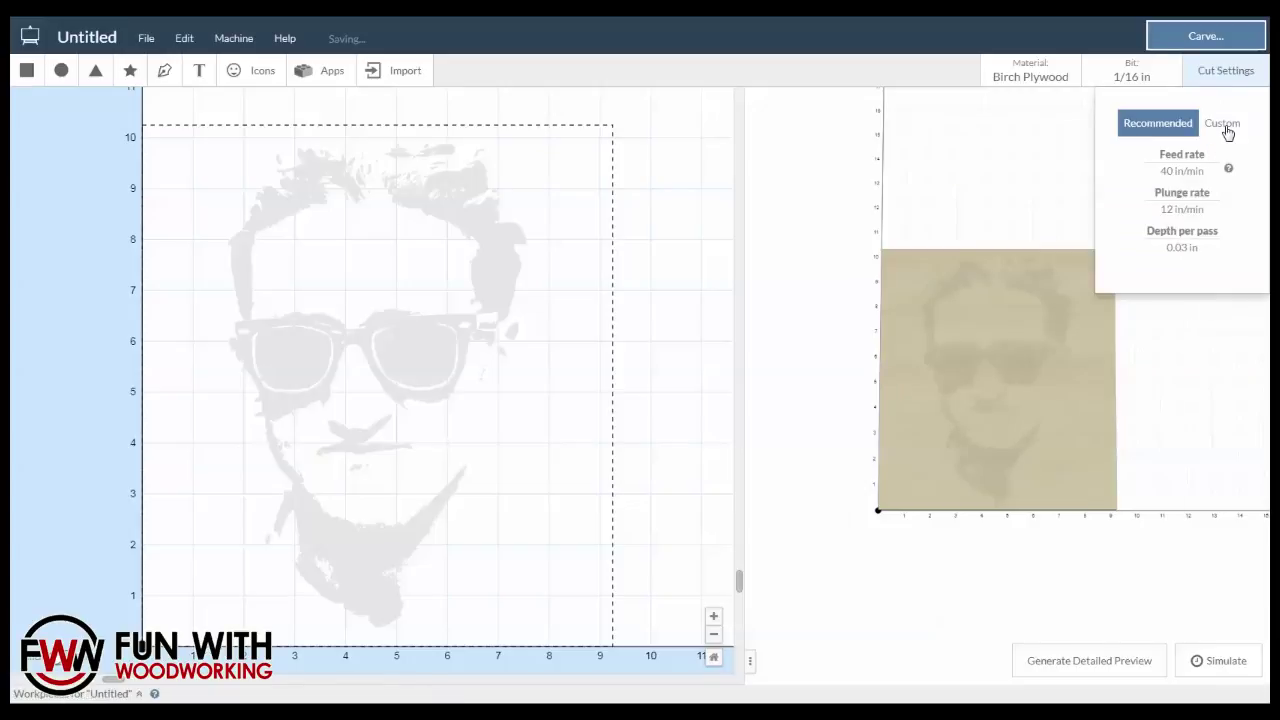
pyautogui.click(1222, 123)
pyautogui.moveTo(1208, 172); pyautogui.dragTo(1137, 171)
pyautogui.write('30')
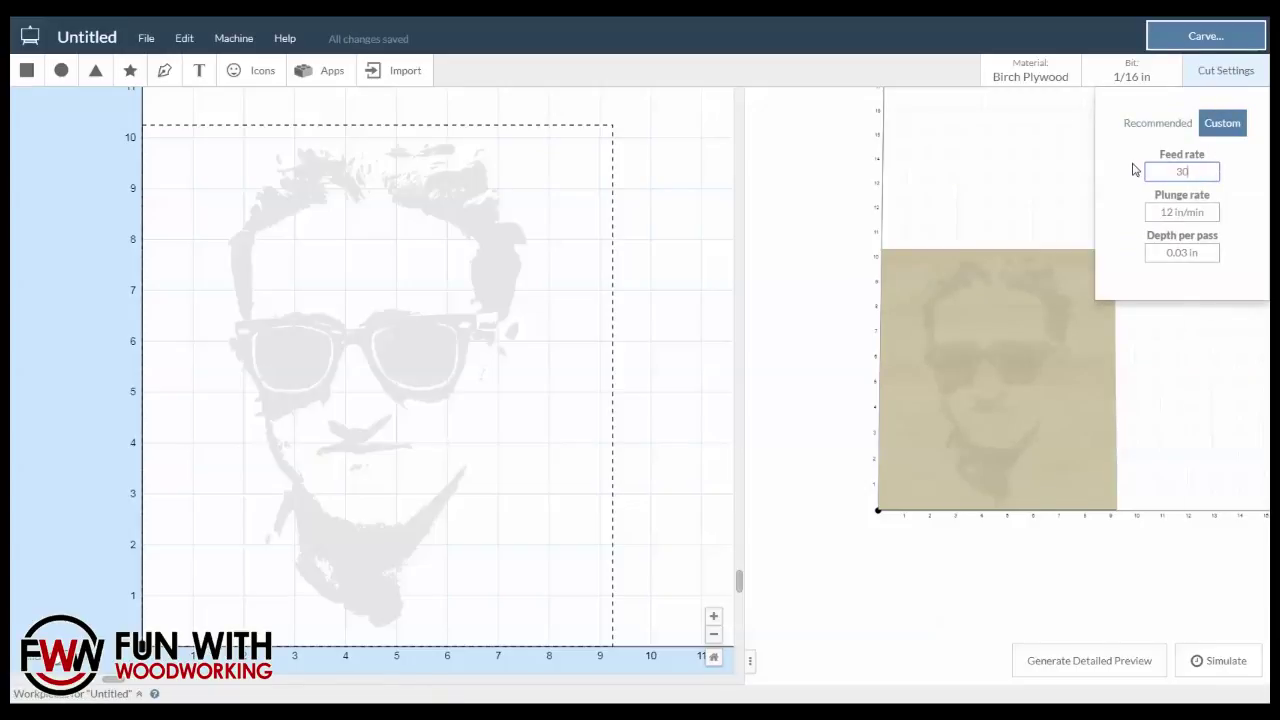
pyautogui.press('Tab')
pyautogui.press('Tab')
pyautogui.press('BackSpace')
pyautogui.write('.05')
pyautogui.press('Tab')
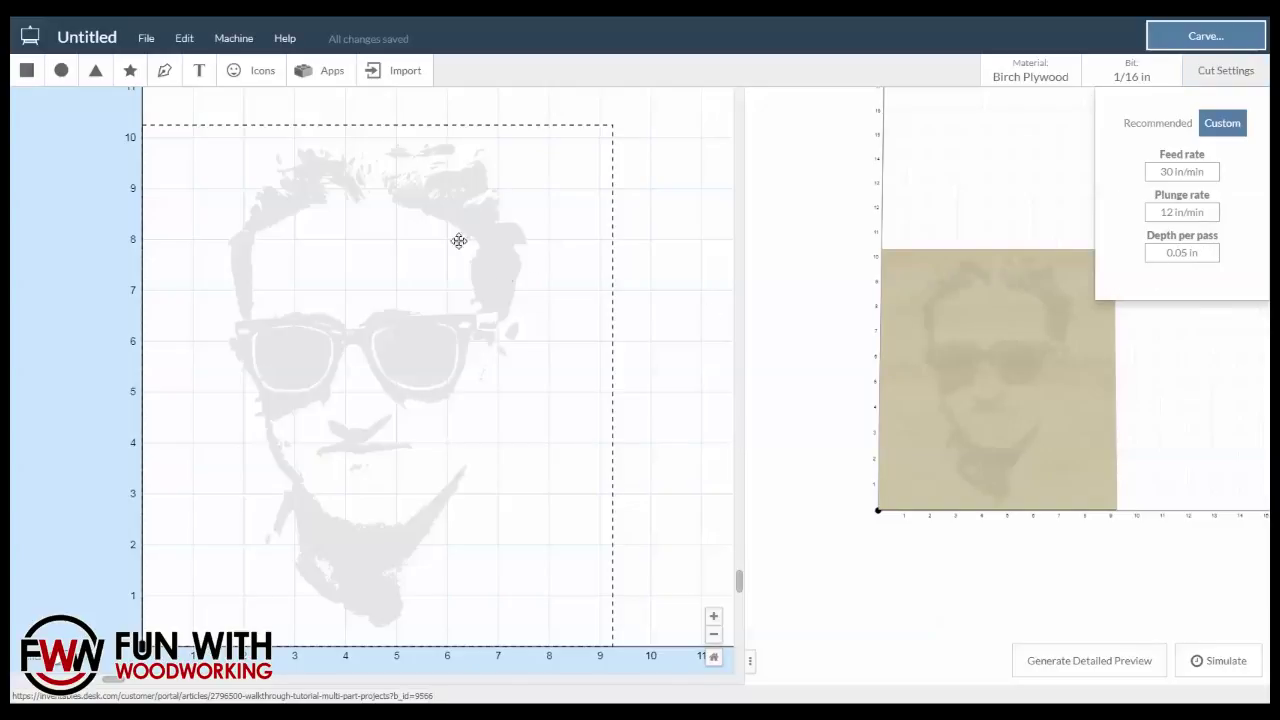
# Check the portrait's settings and widen the 3D preview further
pyautogui.click(500, 262)
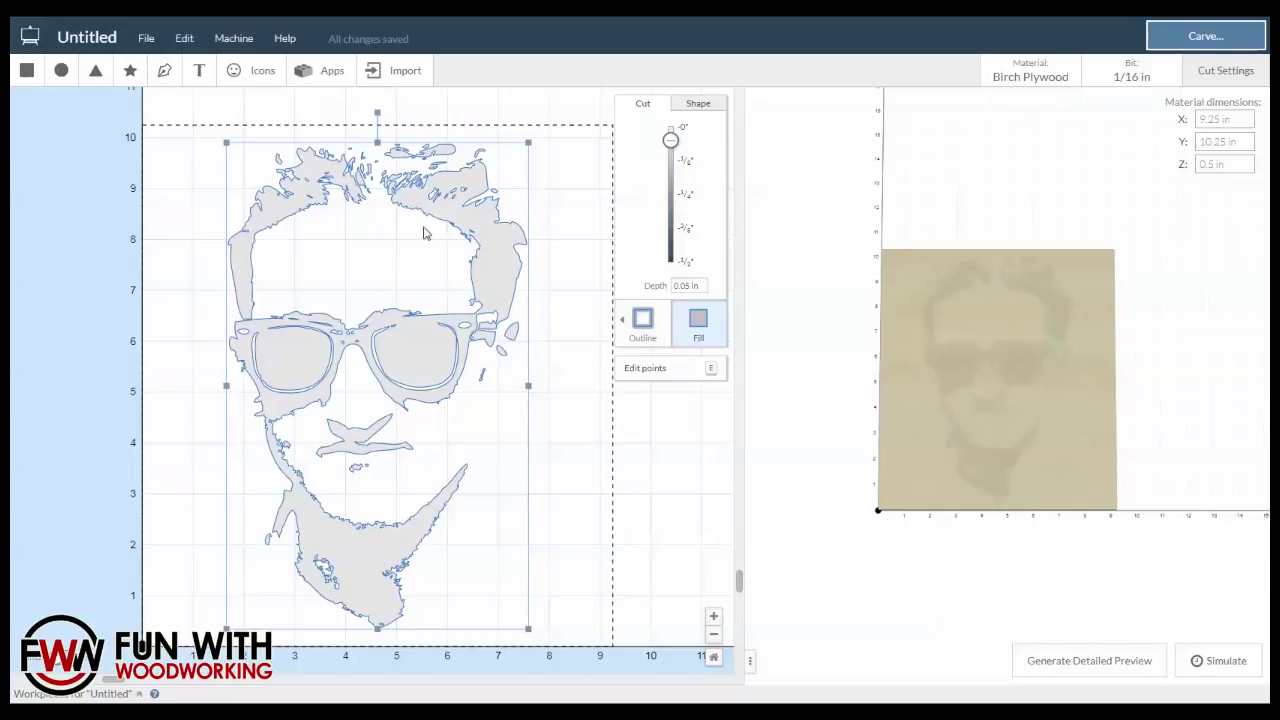
pyautogui.click(679, 464)
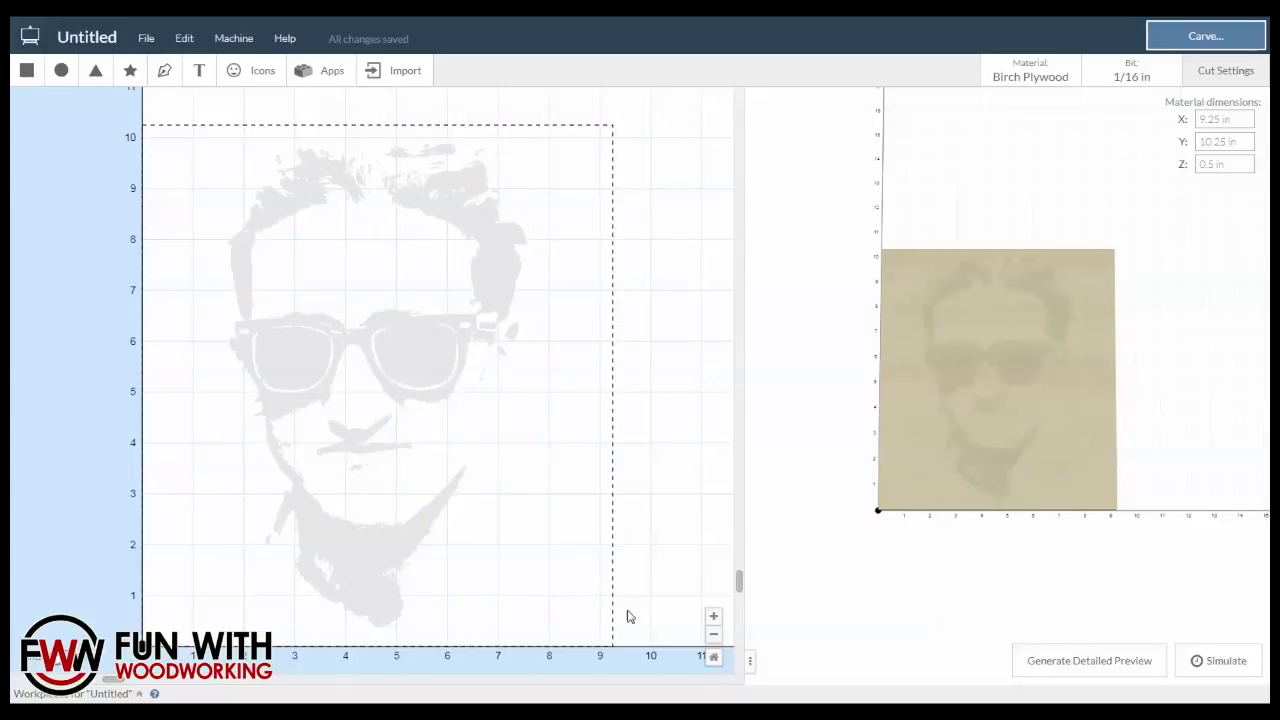
pyautogui.moveTo(749, 662); pyautogui.dragTo(545, 662)
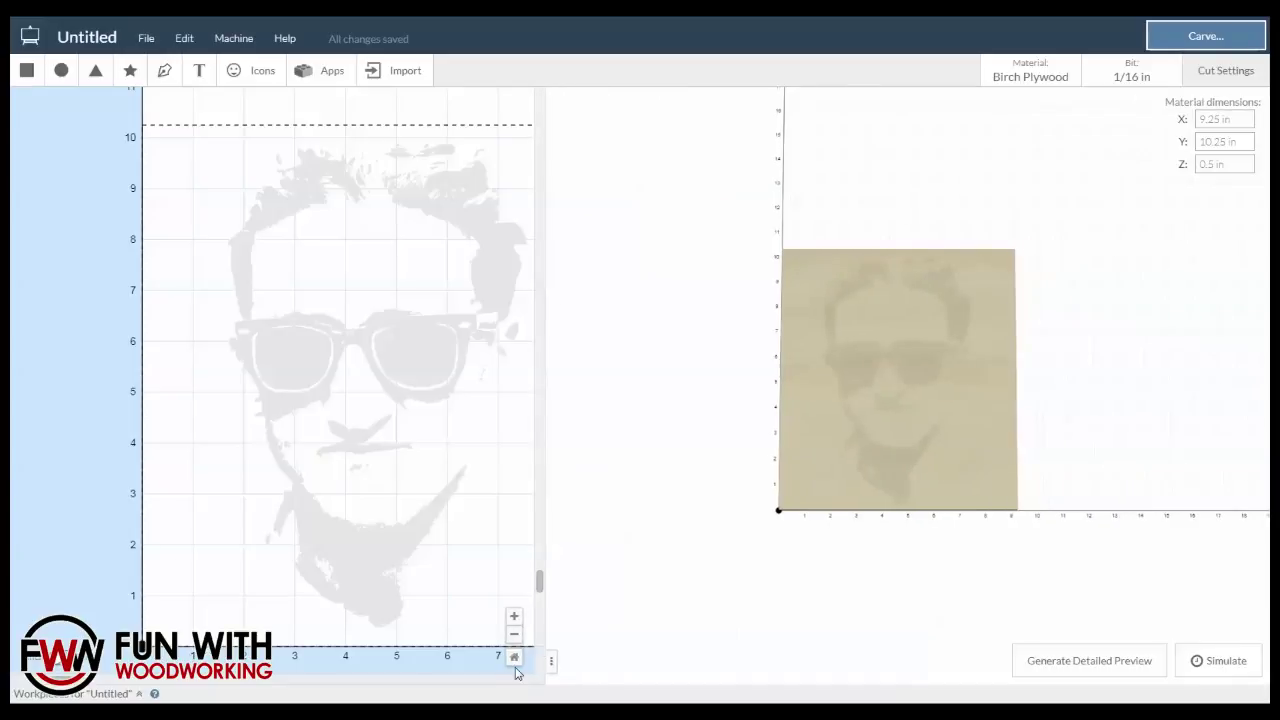
# Recentre the canvas and simulate the portrait's toolpaths, estimated at about 22 minutes
pyautogui.click(514, 660)
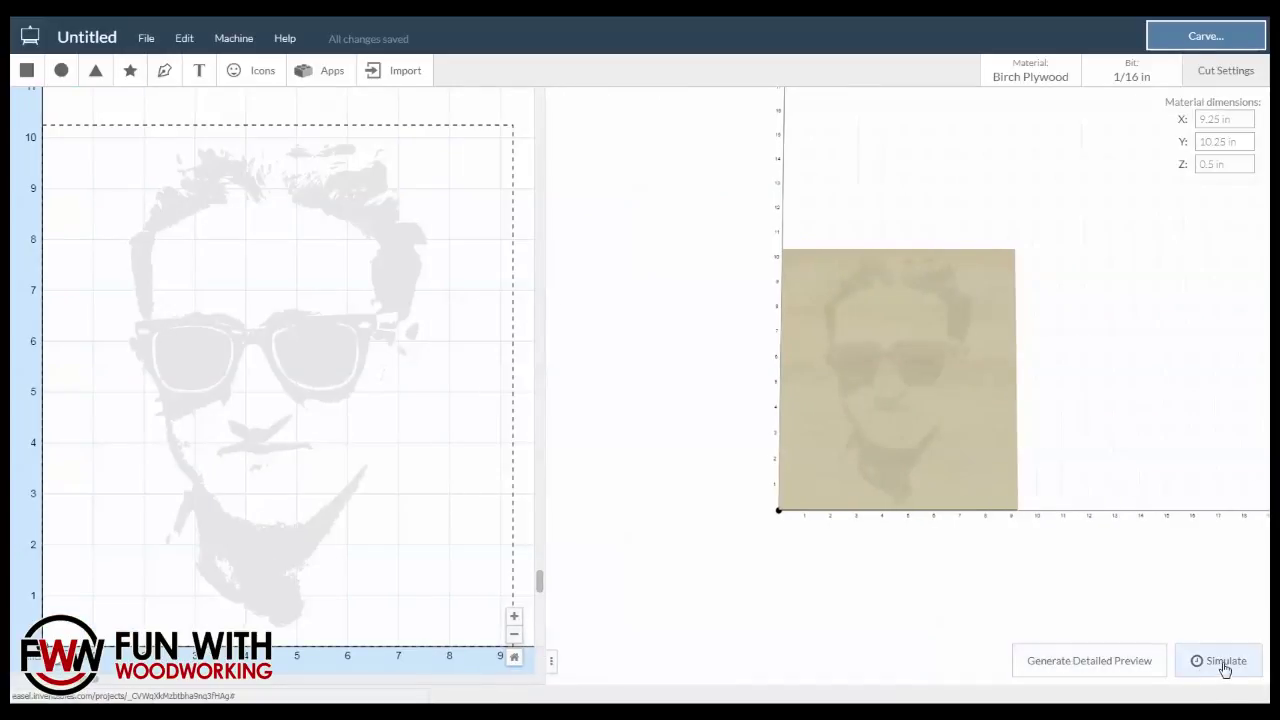
pyautogui.scroll(5, 926, 488)
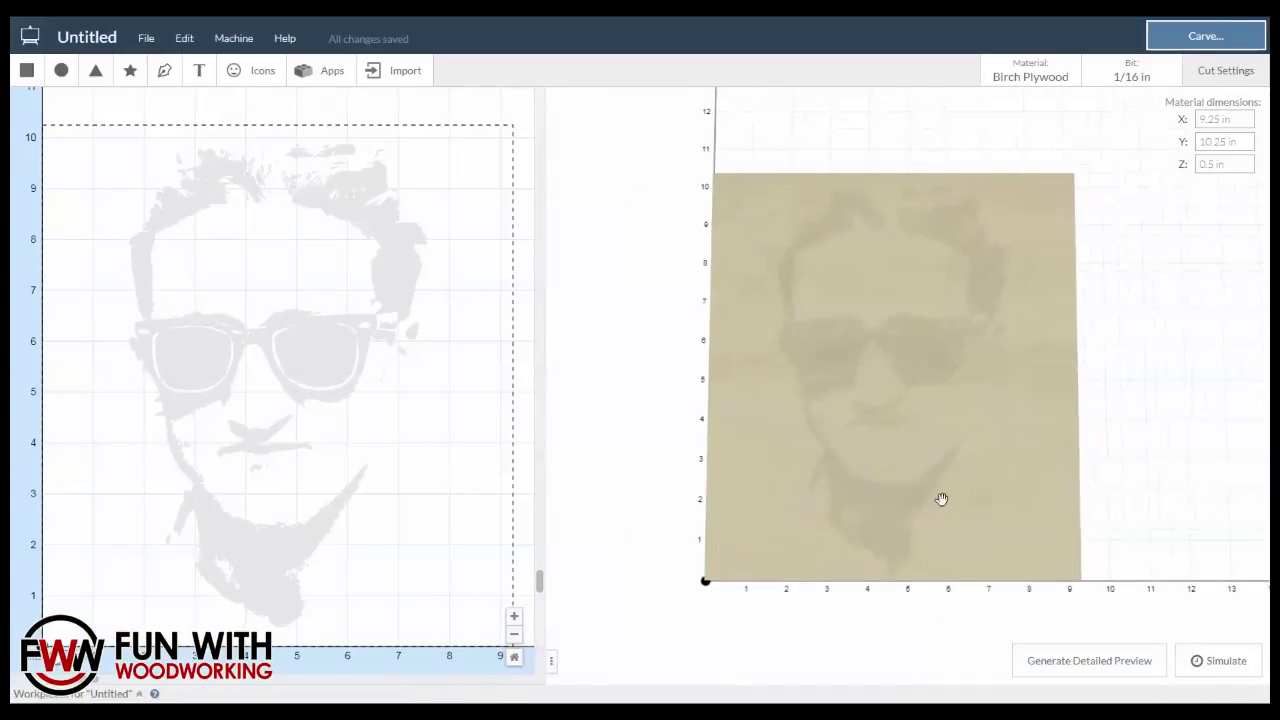
pyautogui.click(1212, 662)
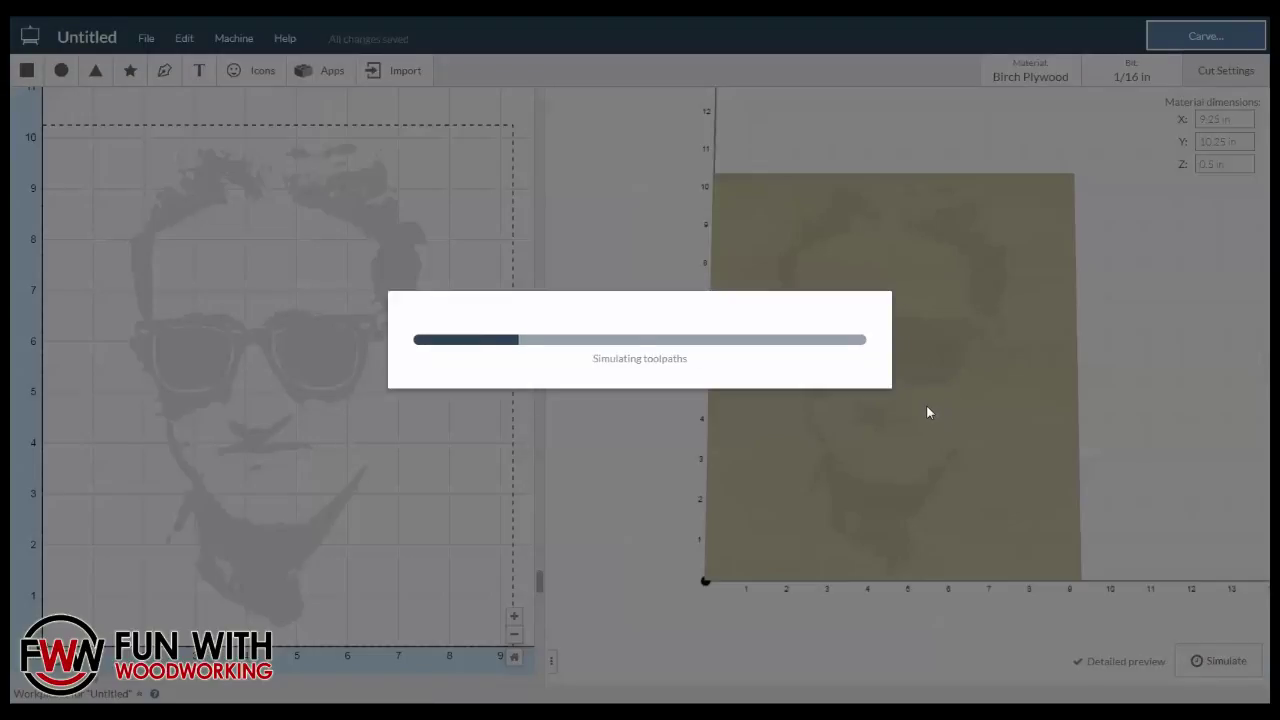
pyautogui.scroll(2, 915, 430)
pyautogui.scroll(2, 915, 430)
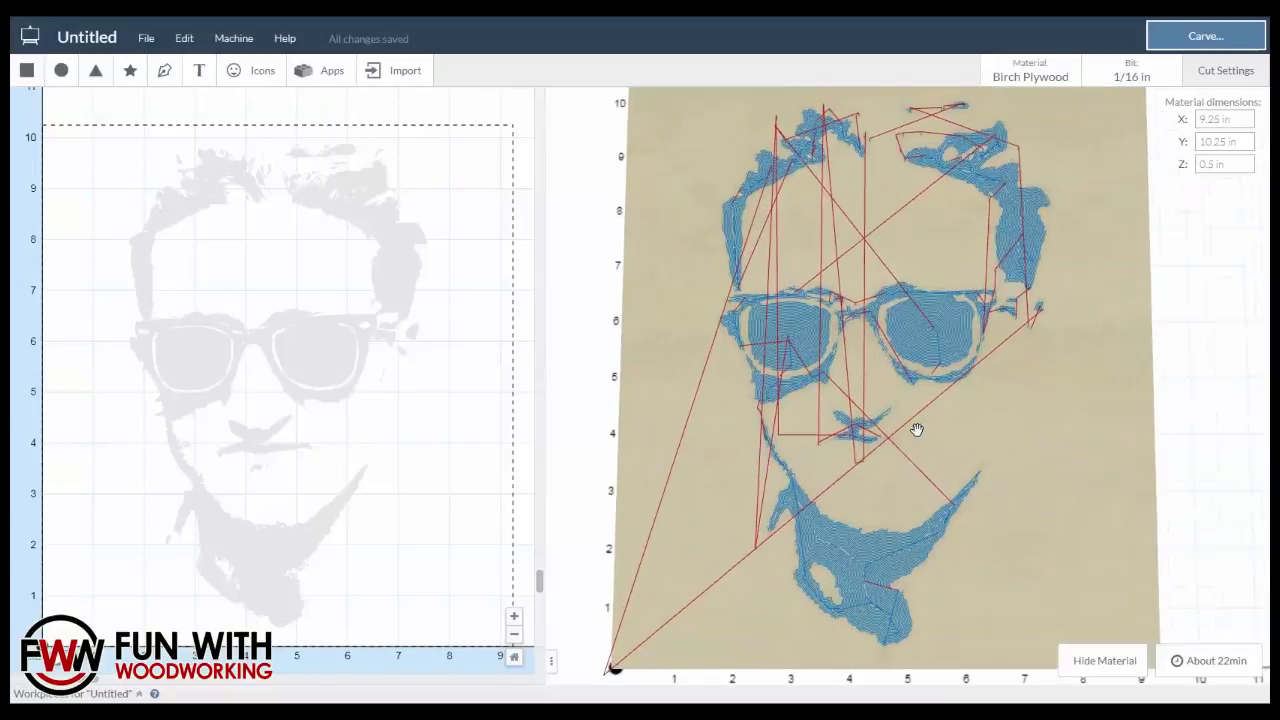